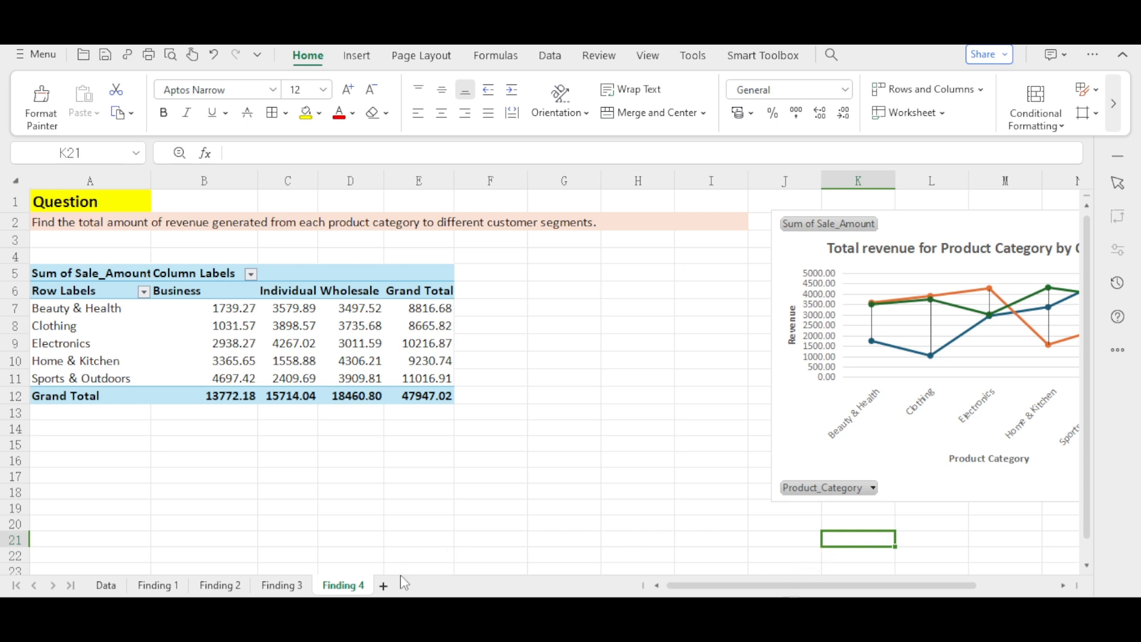
# Add a new worksheet after Finding 4 and name it Canvas
pyautogui.click(383, 587)
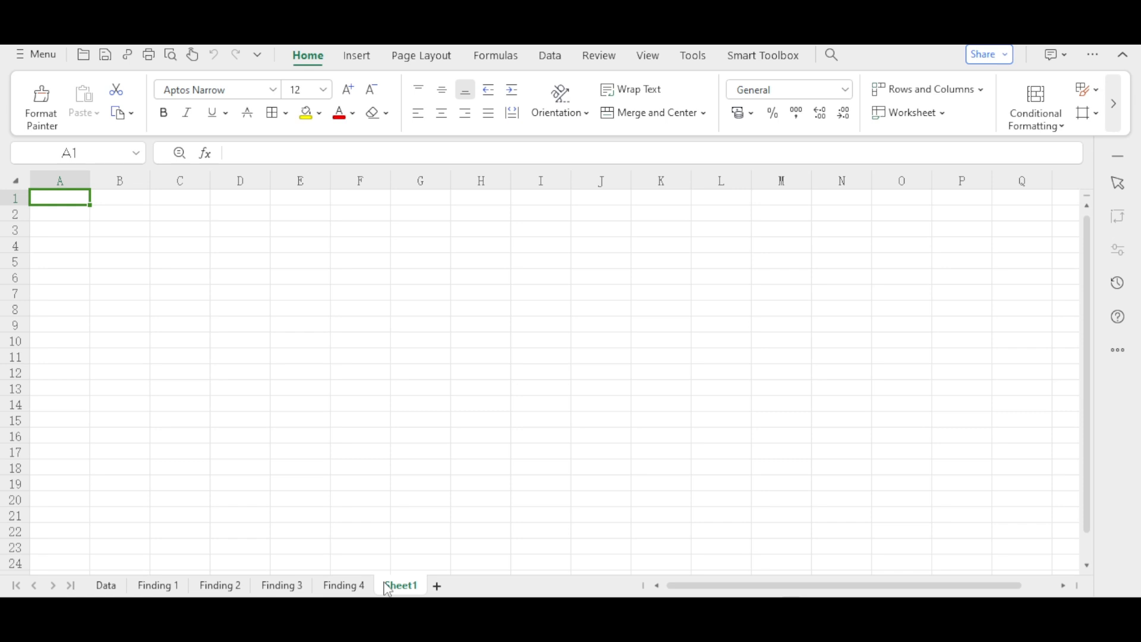
pyautogui.doubleClick(389, 586)
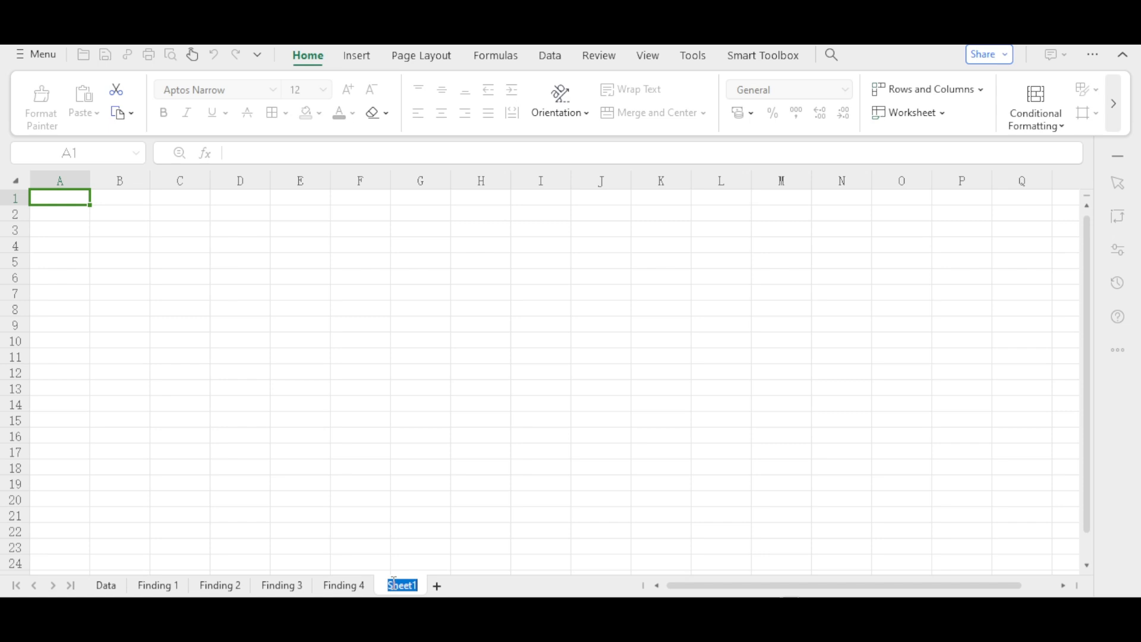
pyautogui.write('Can')
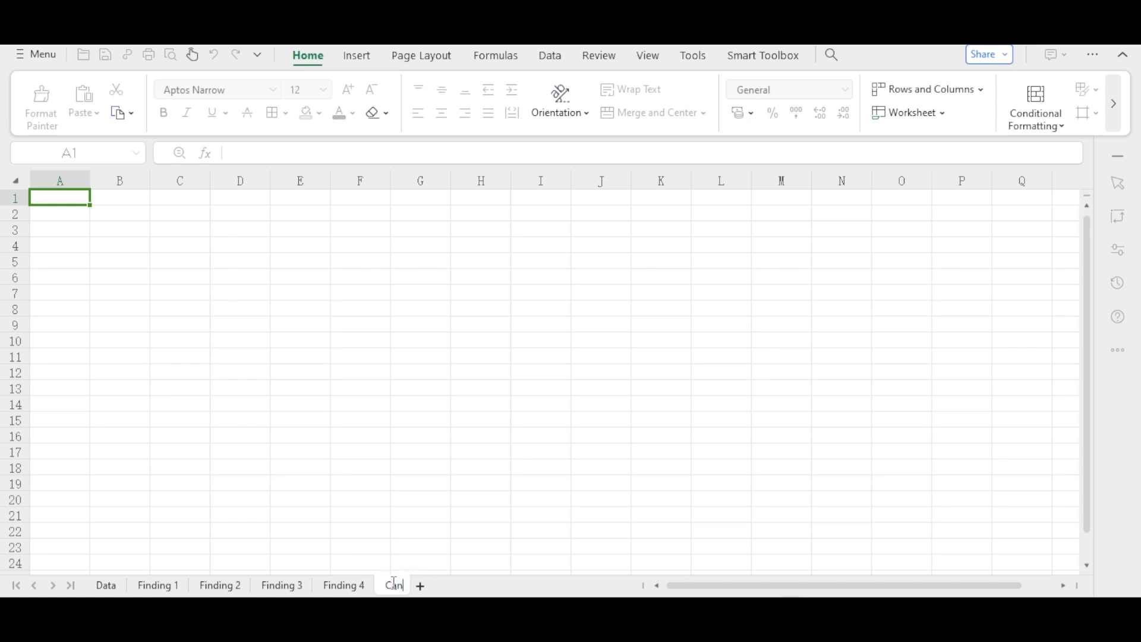
pyautogui.write('vas')
pyautogui.press('Return')
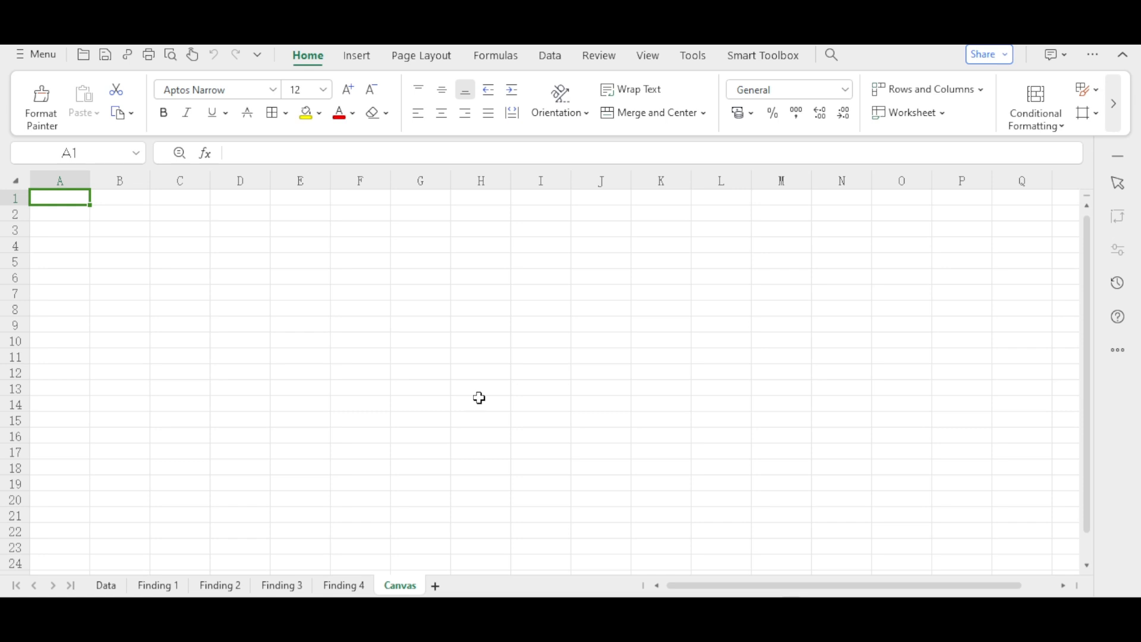
# Merge and center cells A1:AB4 across the top of the Canvas sheet, and align the merged cell vertically to the middle
pyautogui.scroll(-4, 479, 398)
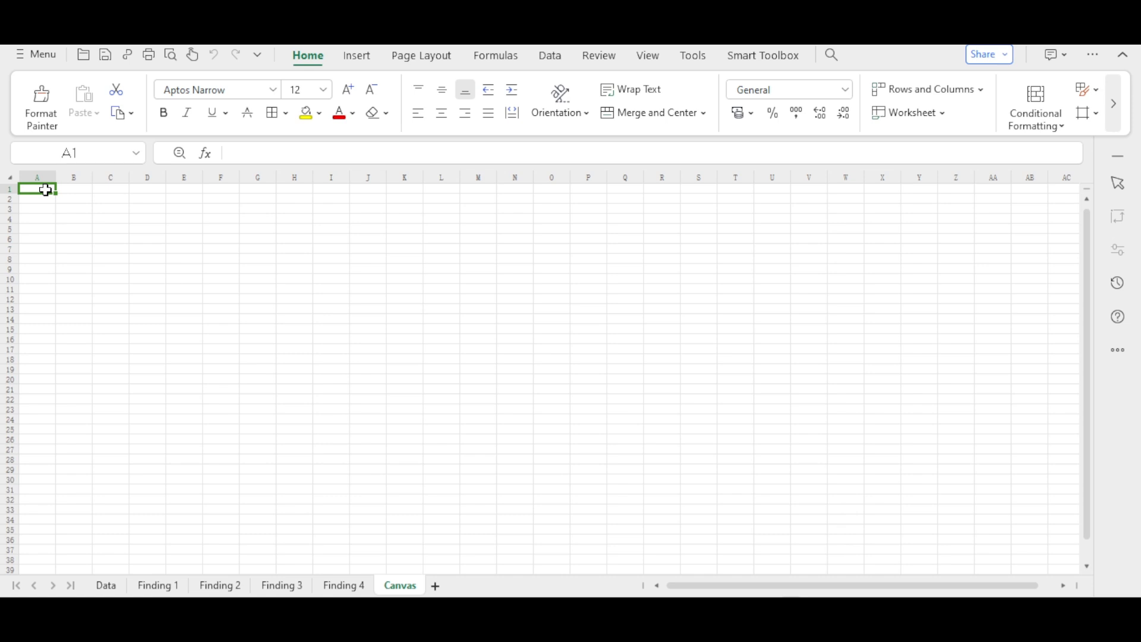
pyautogui.moveTo(46, 190); pyautogui.dragTo(92, 223)
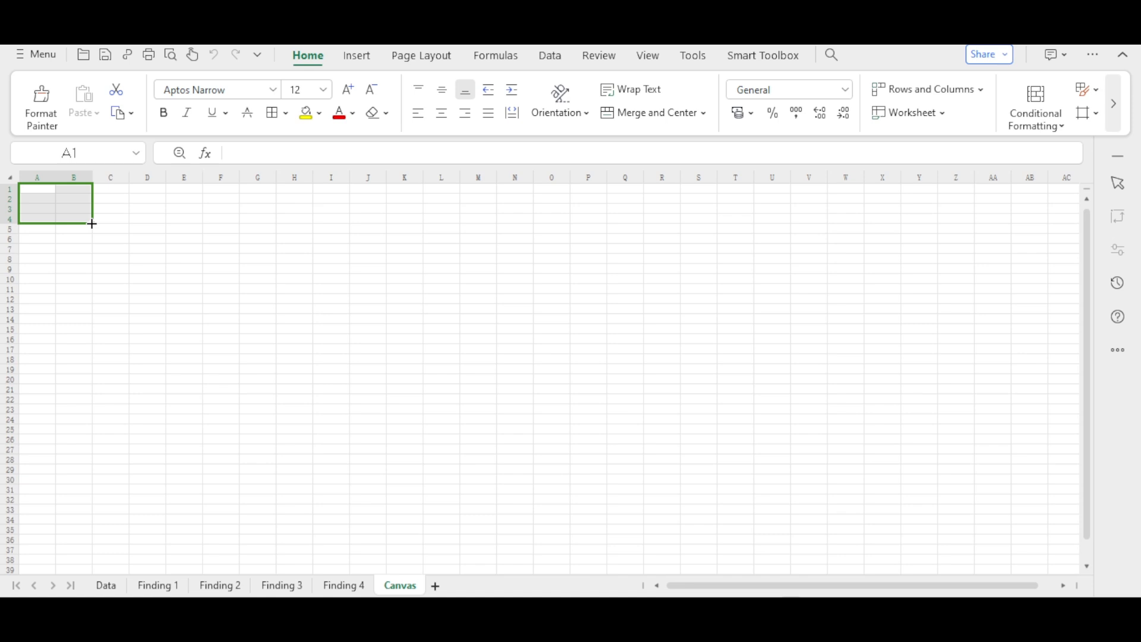
pyautogui.moveTo(93, 223); pyautogui.dragTo(238, 224)
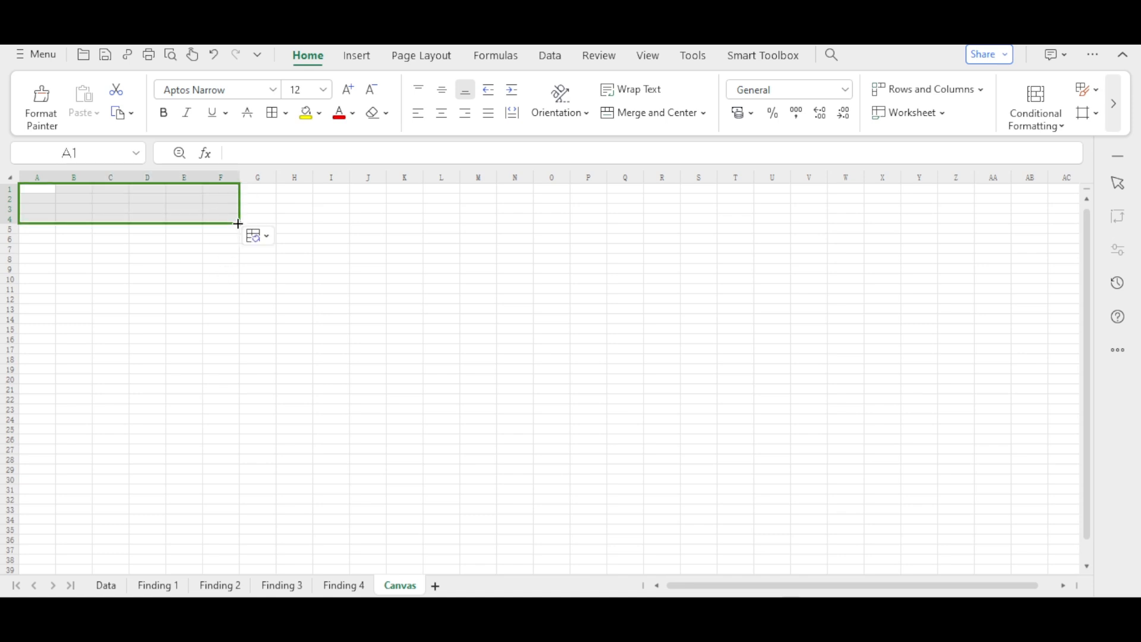
pyautogui.moveTo(238, 223); pyautogui.dragTo(815, 229)
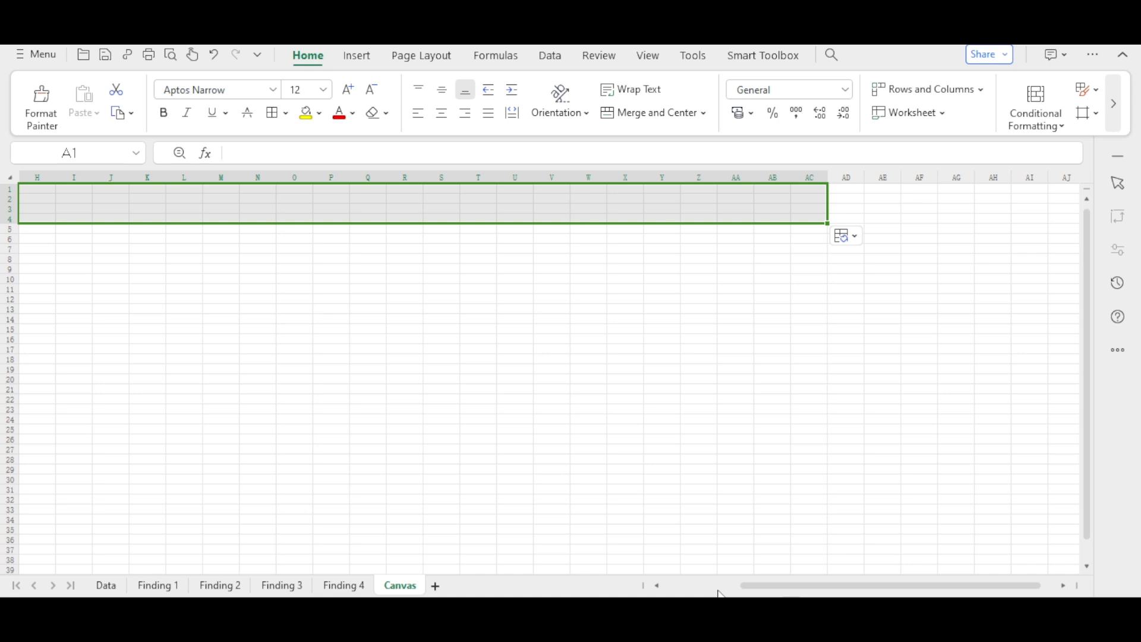
pyautogui.click(662, 586)
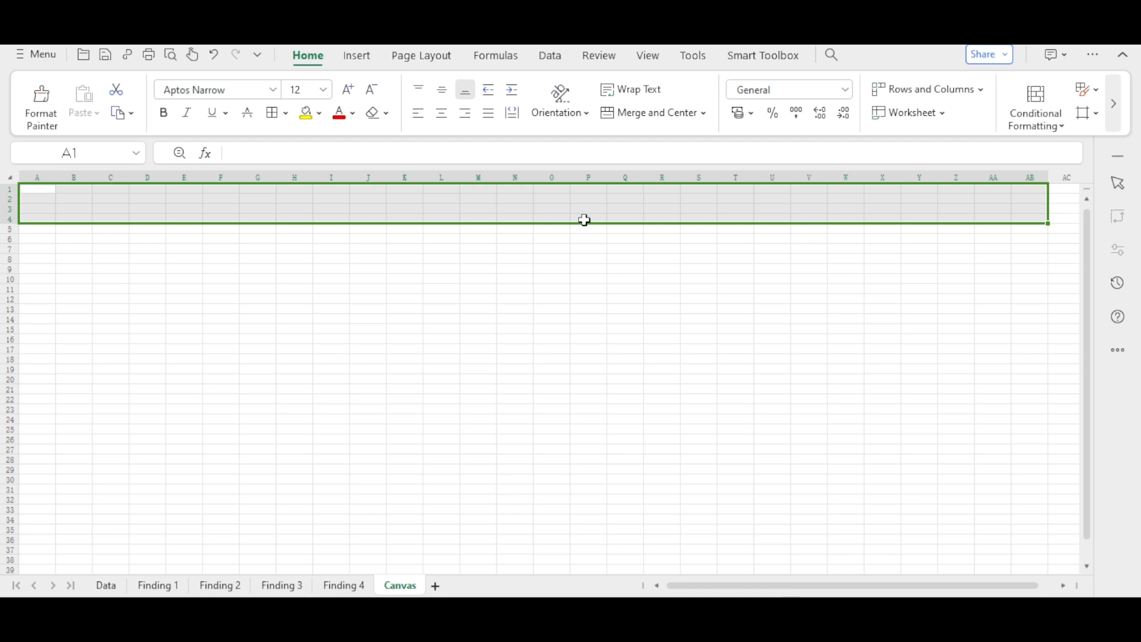
pyautogui.click(679, 115)
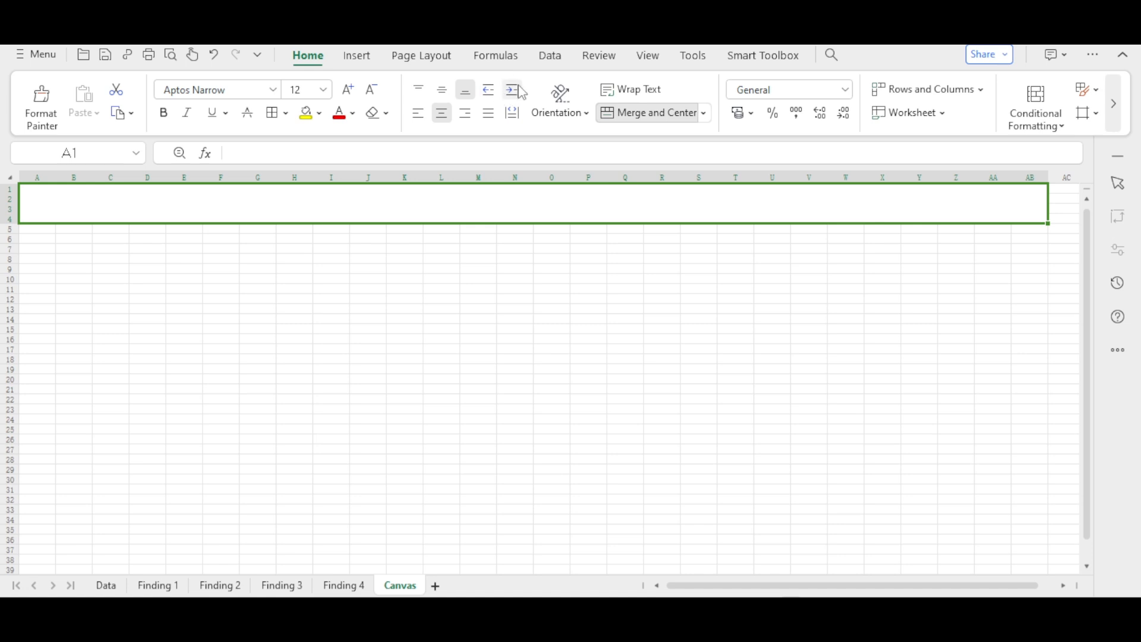
pyautogui.click(441, 94)
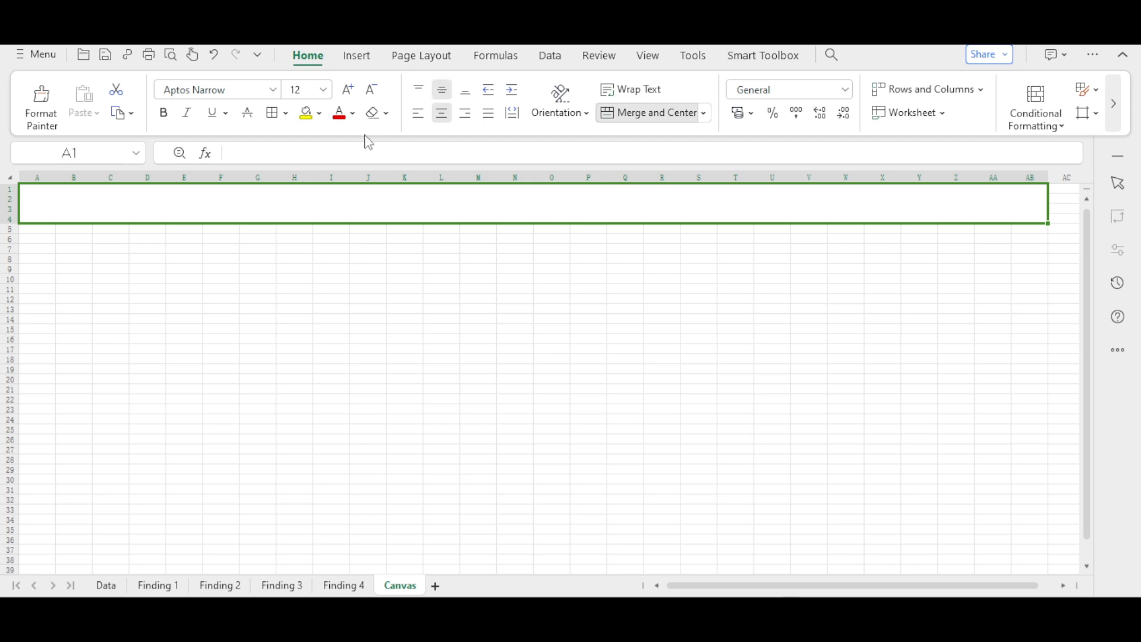
# Enter TITLE in the merged top cell and format the text as bold with font size 26
pyautogui.doubleClick(428, 198)
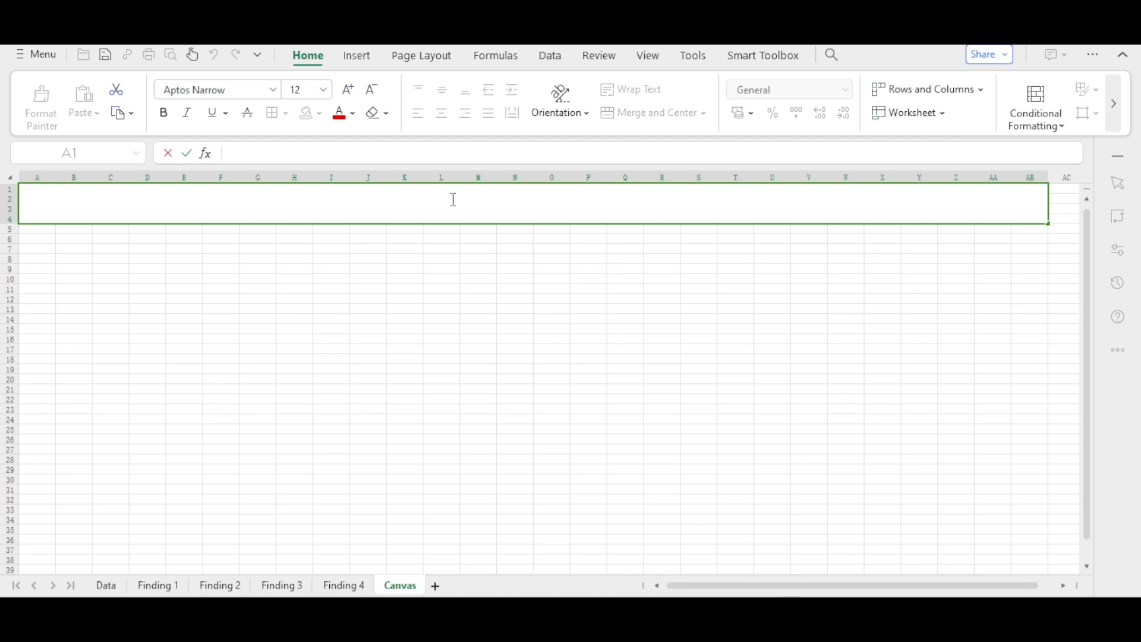
pyautogui.write('TITLE')
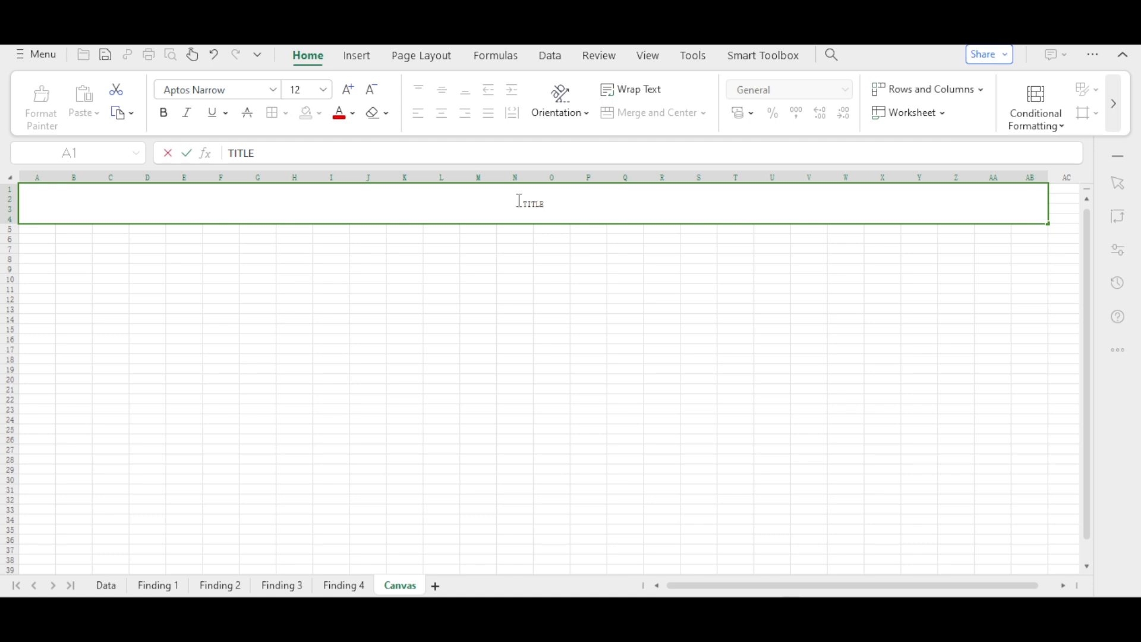
pyautogui.moveTo(519, 200); pyautogui.dragTo(555, 194)
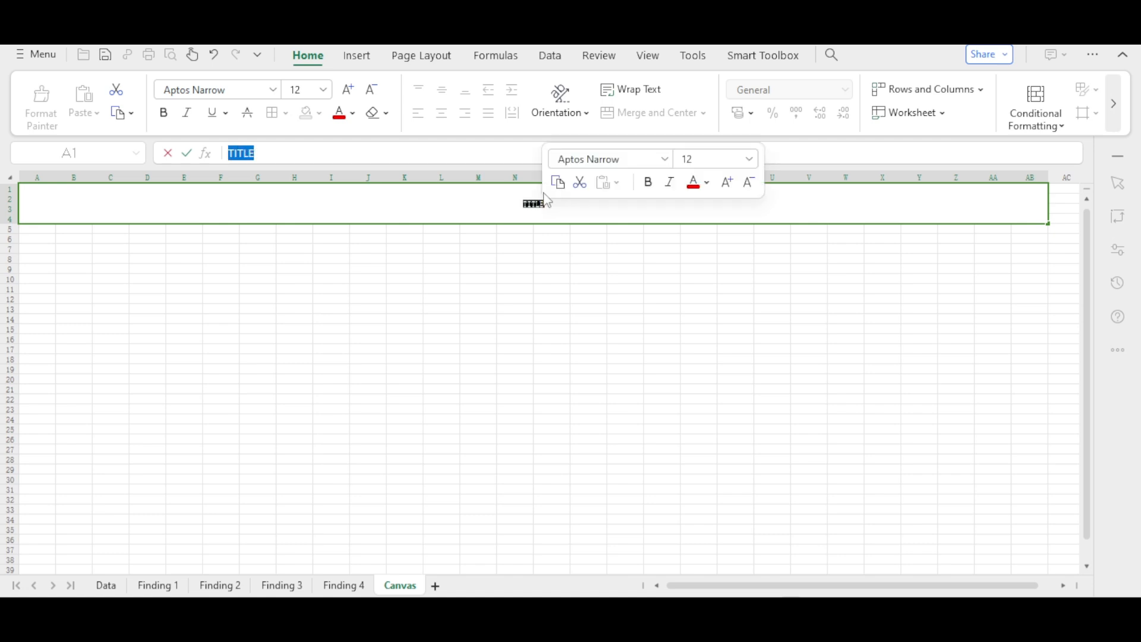
pyautogui.click(162, 113)
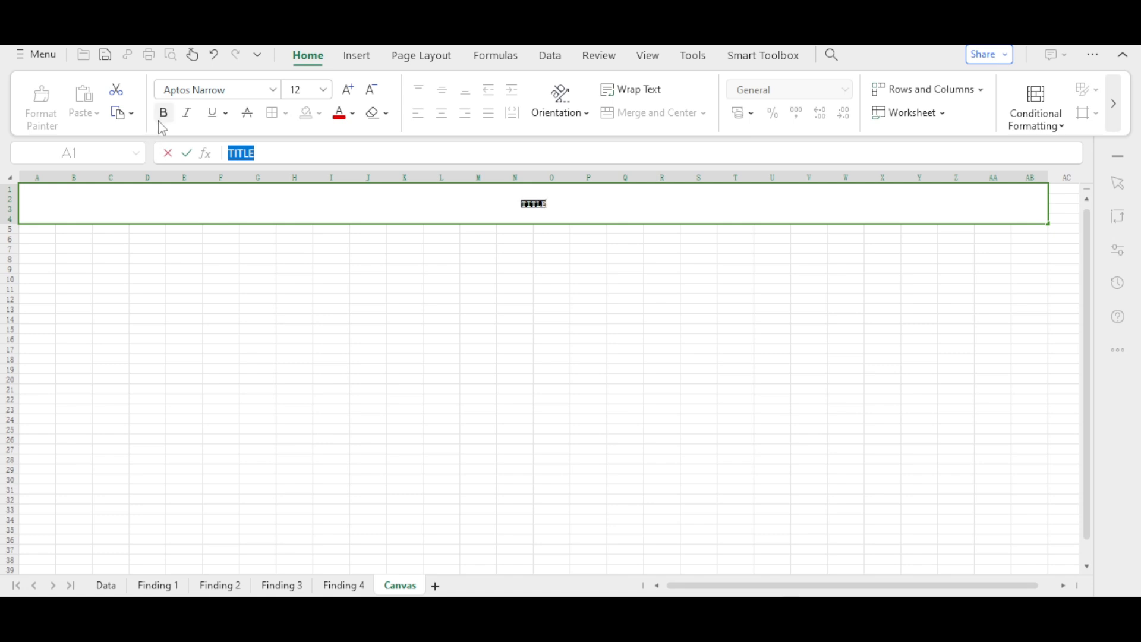
pyautogui.click(330, 92)
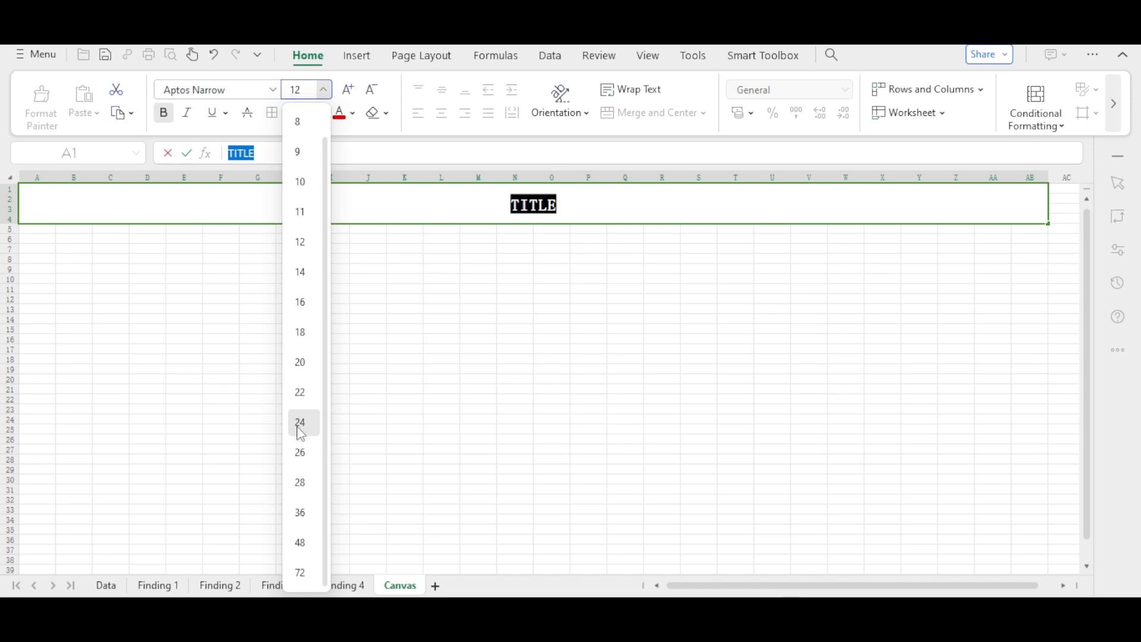
pyautogui.click(302, 454)
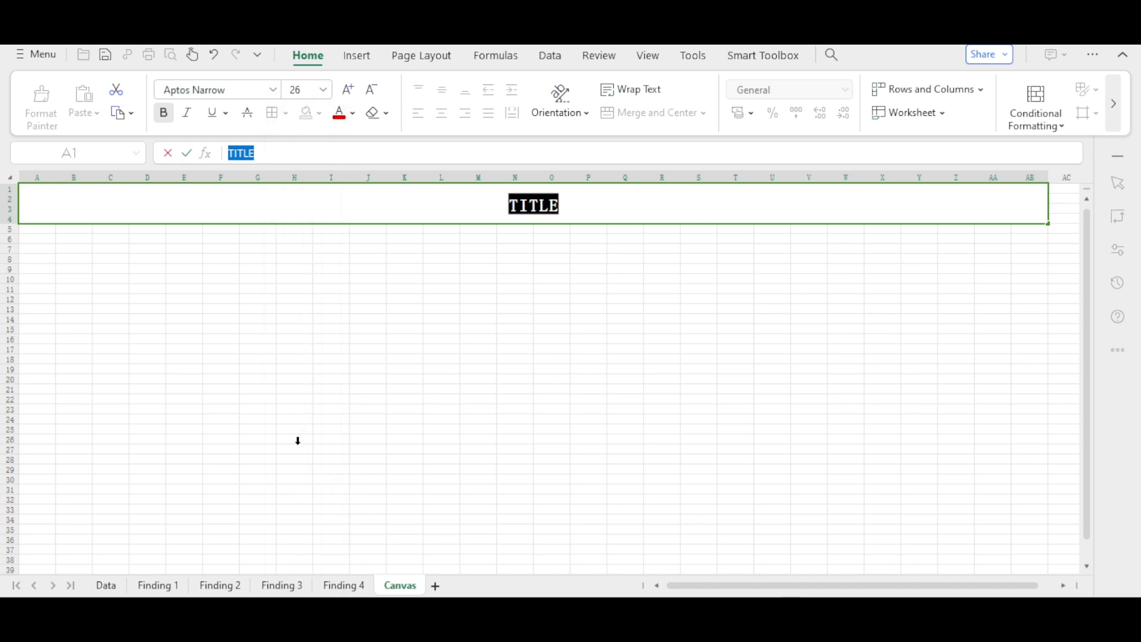
pyautogui.click(603, 212)
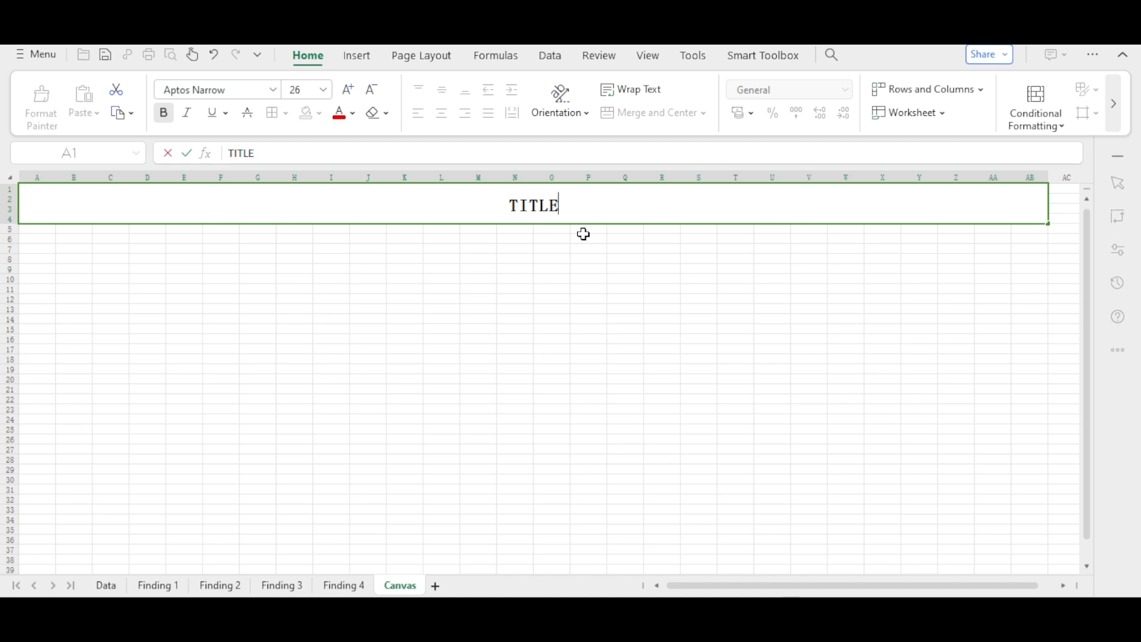
pyautogui.click(24, 234)
# Merge and center cells Y5:AA55 into a tall column block, and align it vertically to the middle
pyautogui.moveTo(23, 234); pyautogui.dragTo(526, 542)
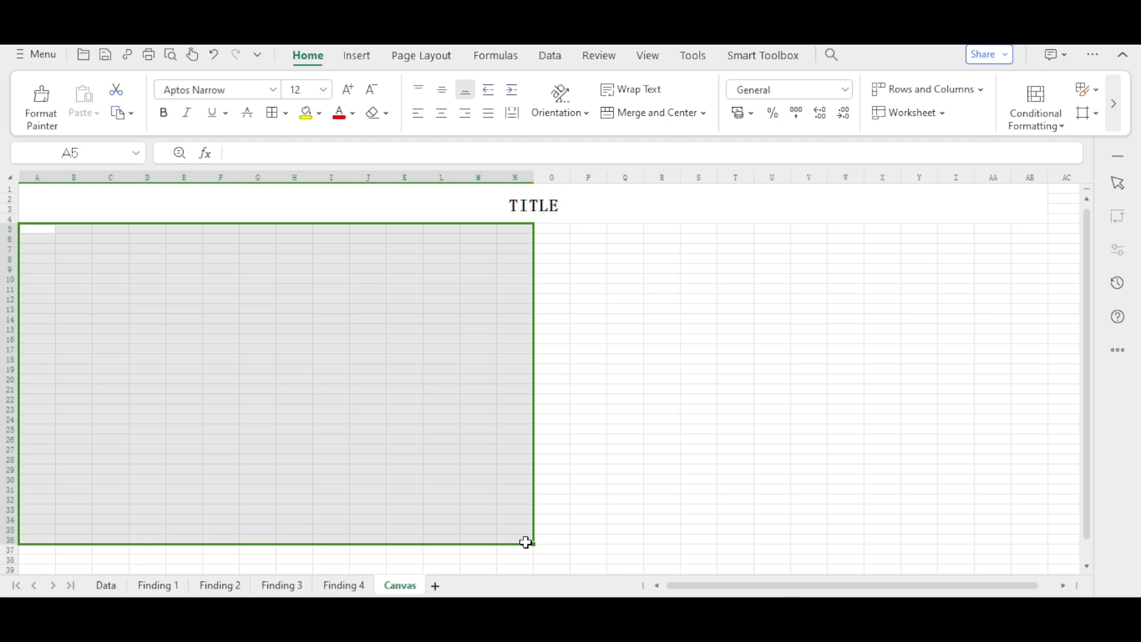
pyautogui.click(918, 231)
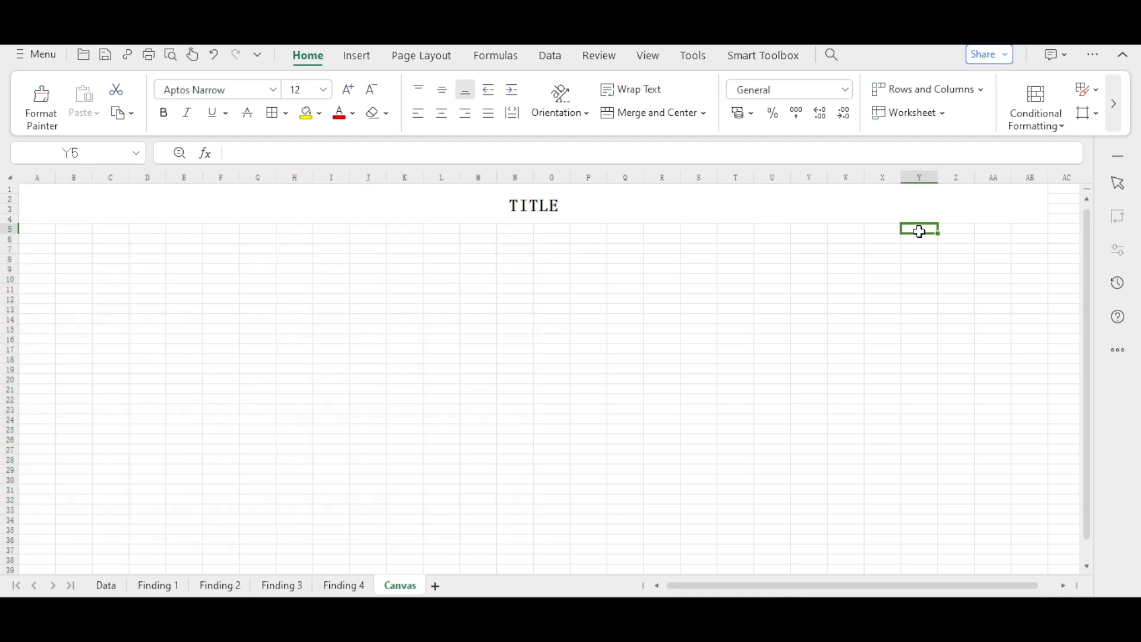
pyautogui.moveTo(919, 232); pyautogui.dragTo(1024, 274)
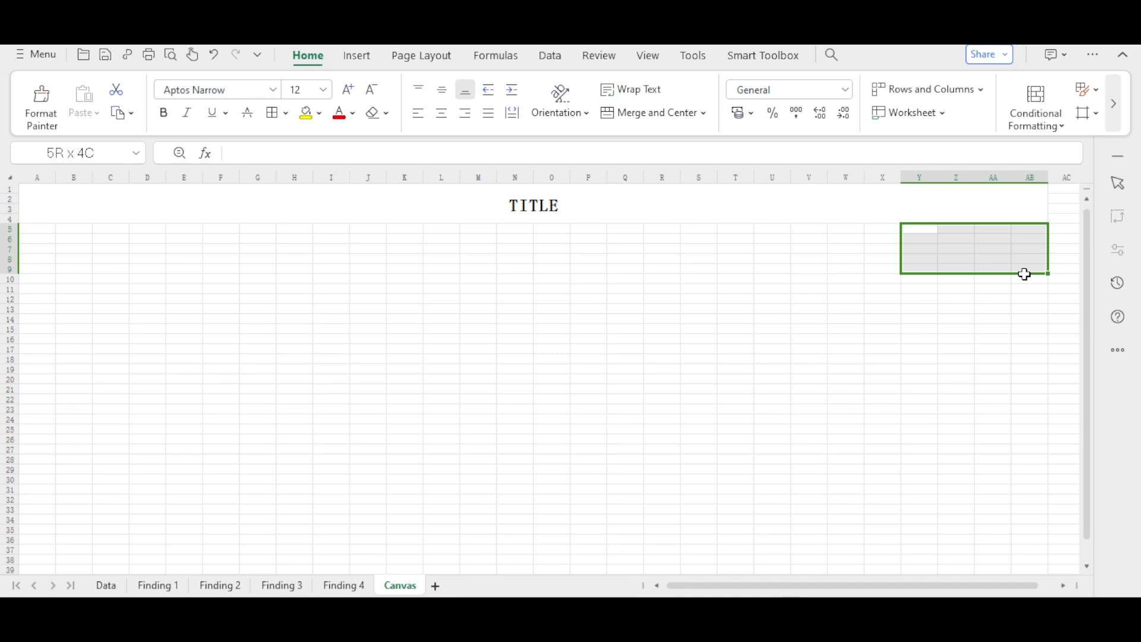
pyautogui.moveTo(1025, 274); pyautogui.dragTo(1001, 507)
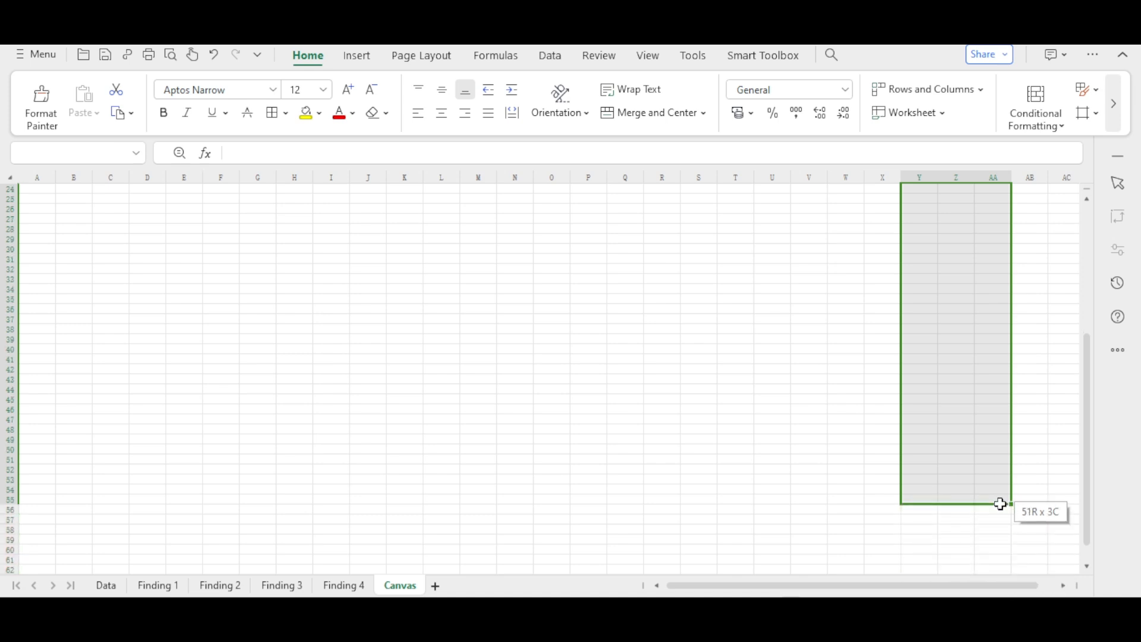
pyautogui.moveTo(1000, 504); pyautogui.dragTo(1000, 504)
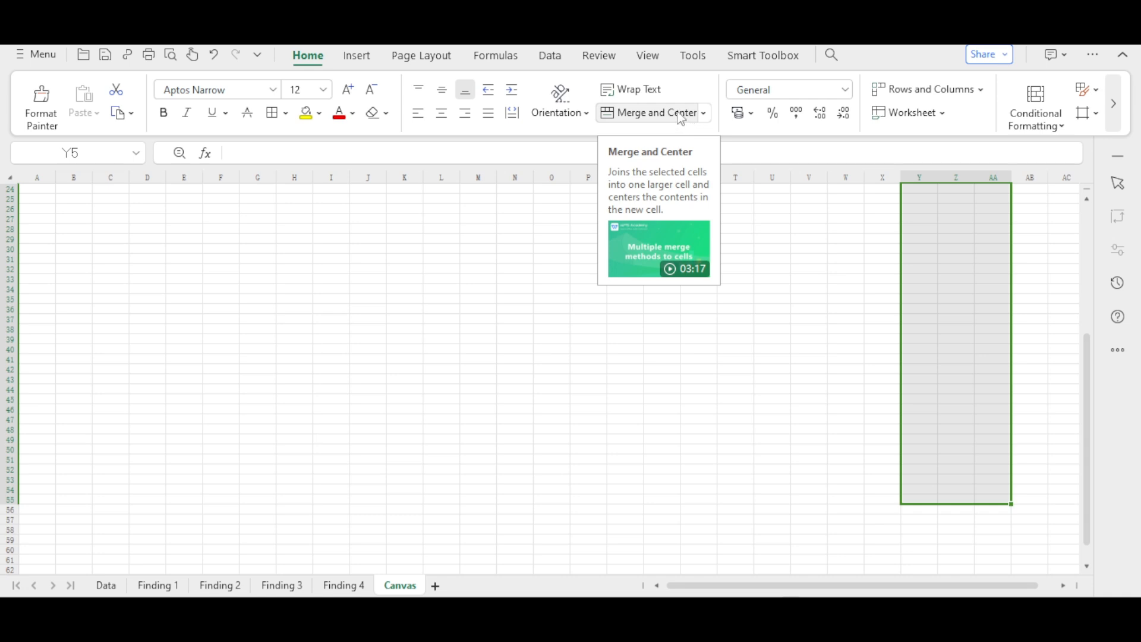
pyautogui.click(653, 113)
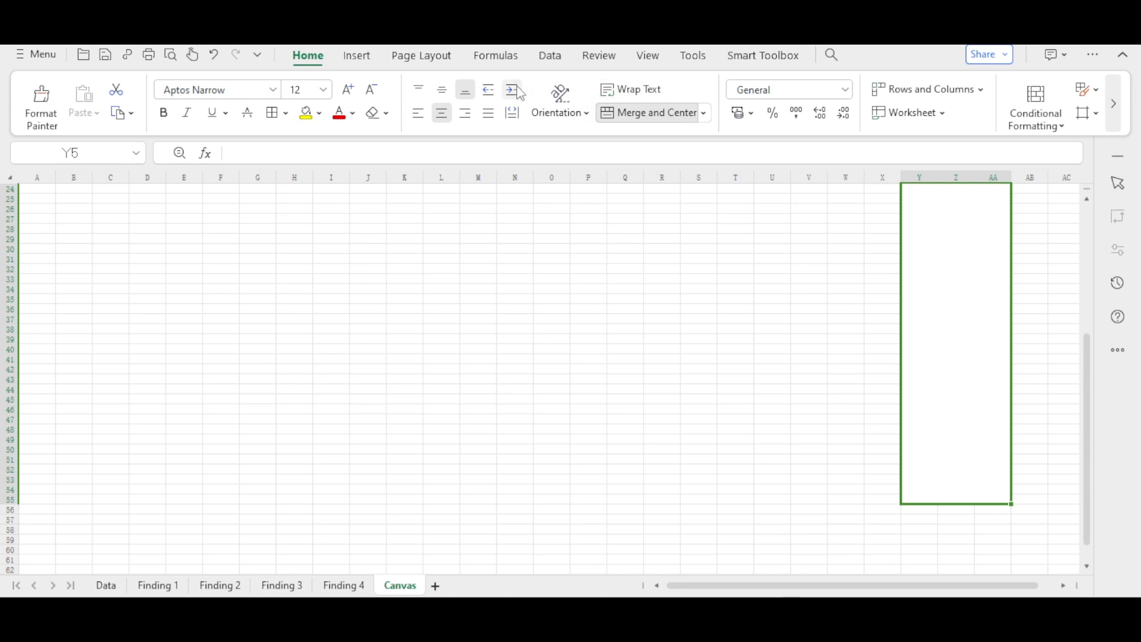
pyautogui.click(450, 94)
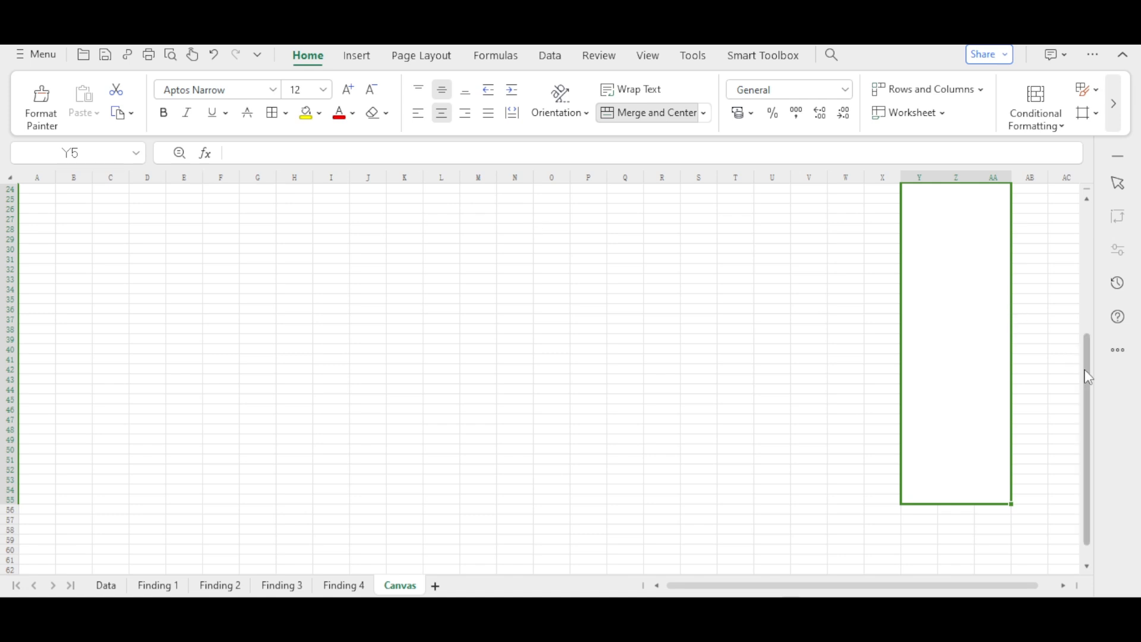
# Enter Tools in the tall merged block below the title
pyautogui.moveTo(1089, 377); pyautogui.dragTo(1089, 244)
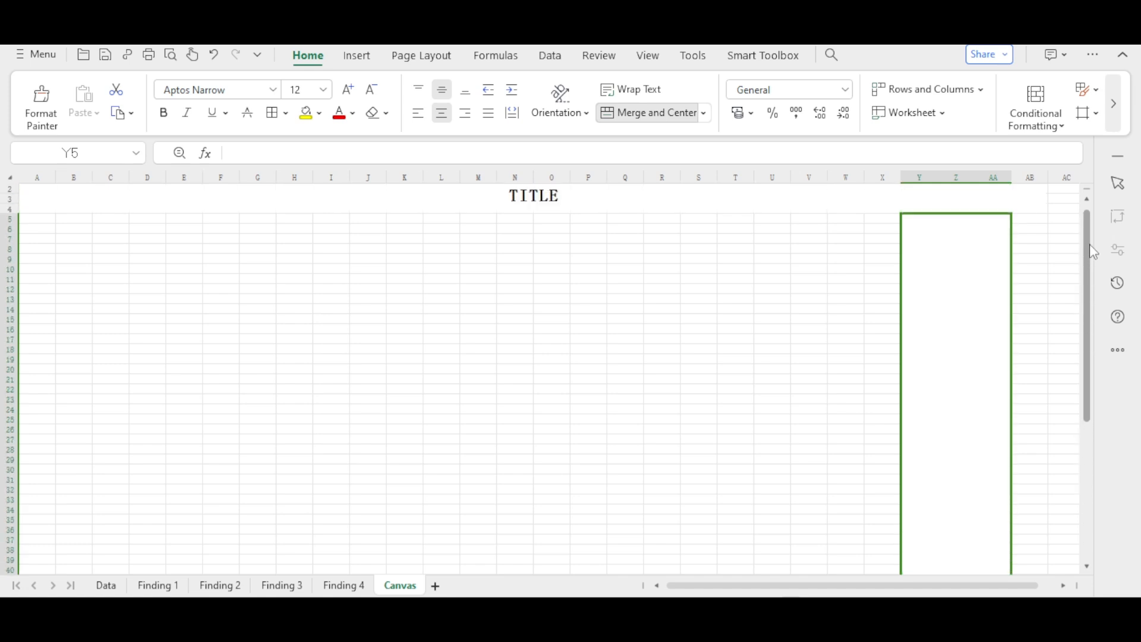
pyautogui.doubleClick(946, 426)
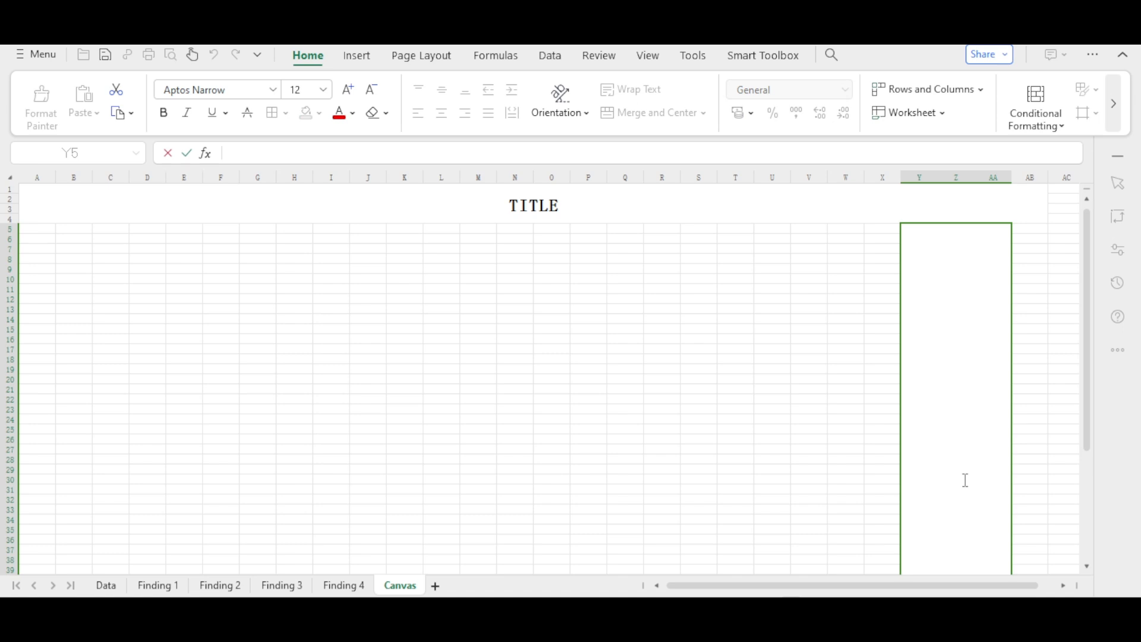
pyautogui.write('Tools')
# Format the Tools text as bold with font size 26
pyautogui.moveTo(969, 483); pyautogui.dragTo(944, 482)
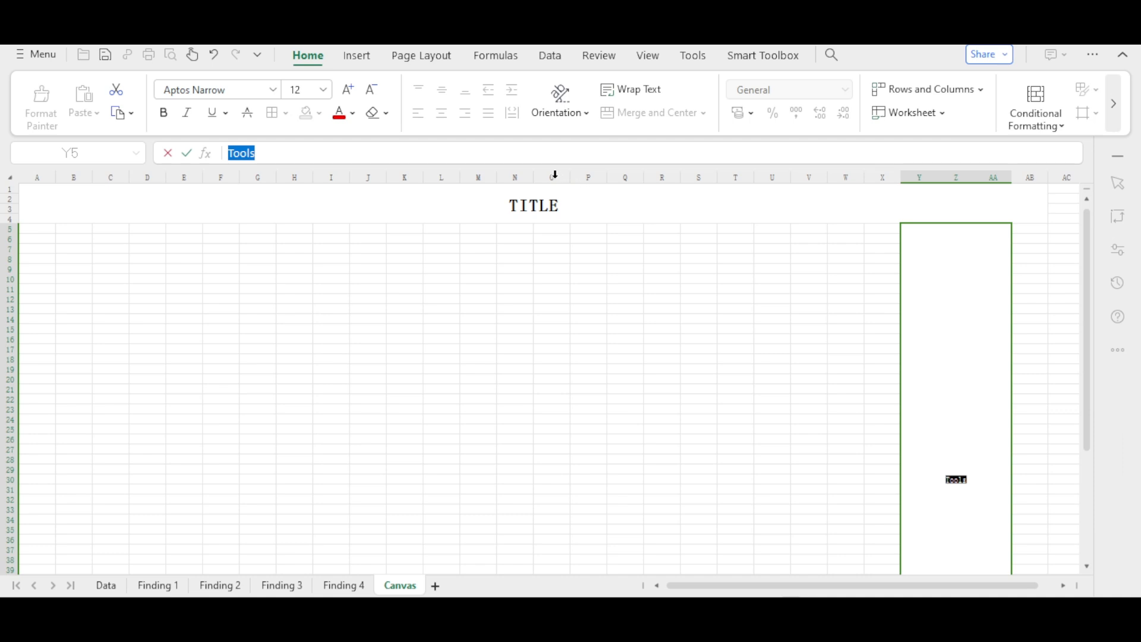
pyautogui.click(165, 113)
pyautogui.click(349, 92)
pyautogui.click(349, 94)
pyautogui.click(349, 94)
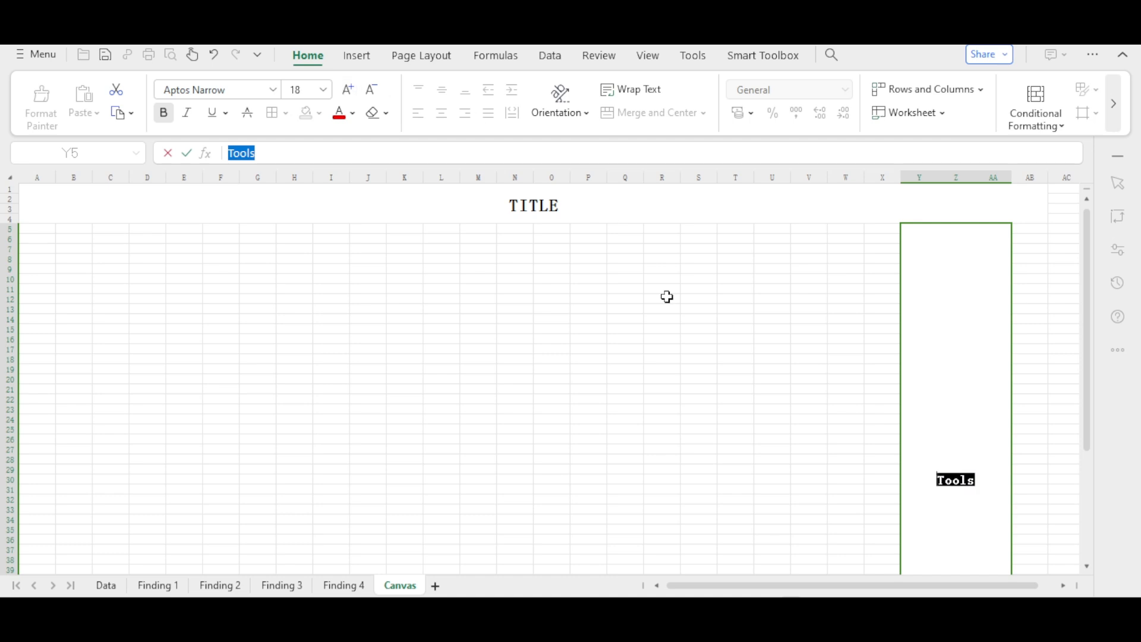
pyautogui.click(324, 91)
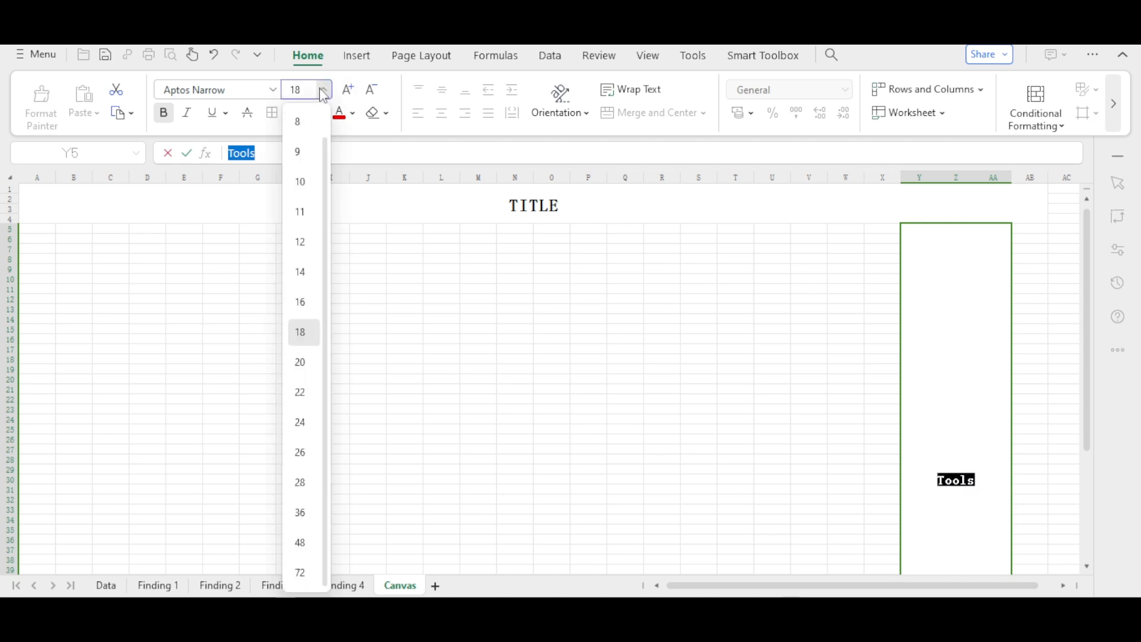
pyautogui.click(305, 450)
pyautogui.click(960, 381)
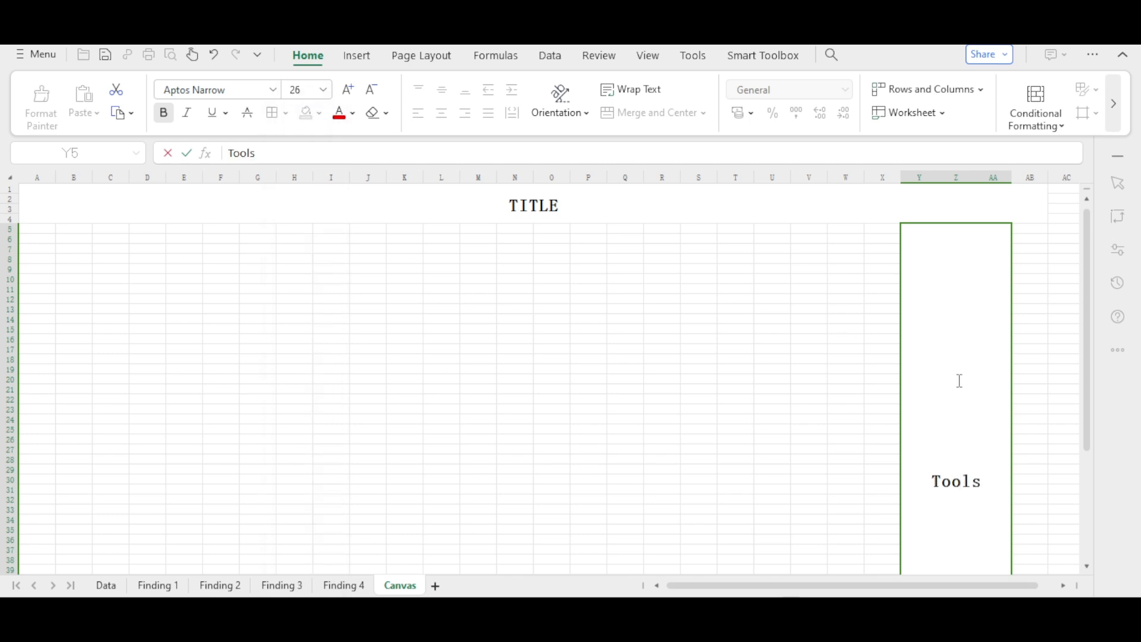
pyautogui.click(883, 360)
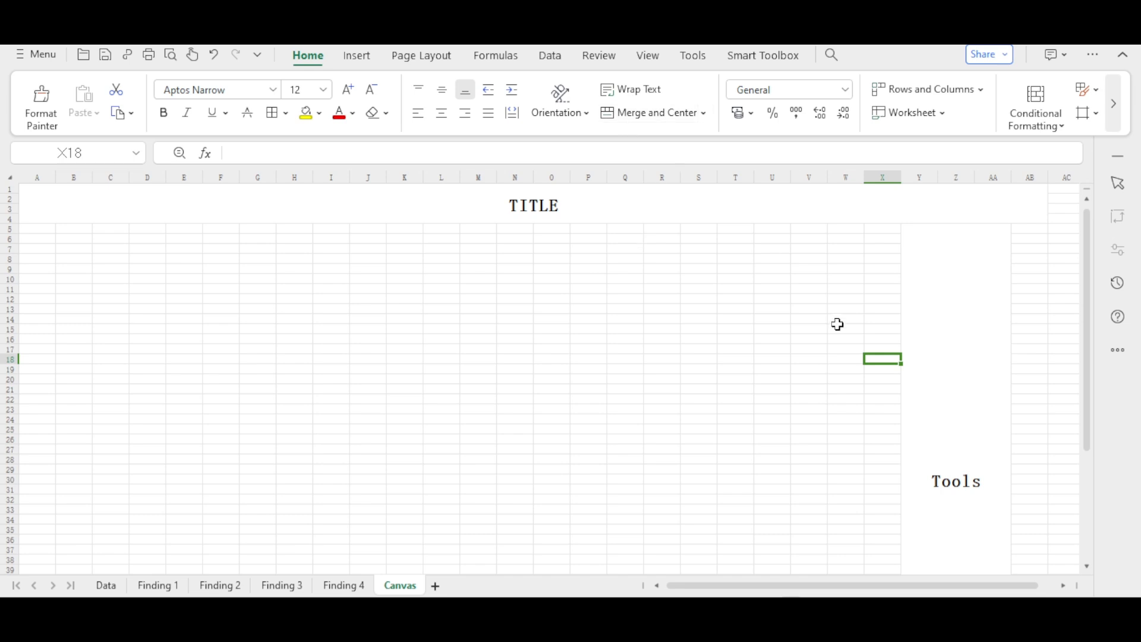
# Merge and center cells A50:L55 and M50:X55 into two side-by-side blocks with wrapped, middle-aligned text
pyautogui.scroll(-3, 1089, 569)
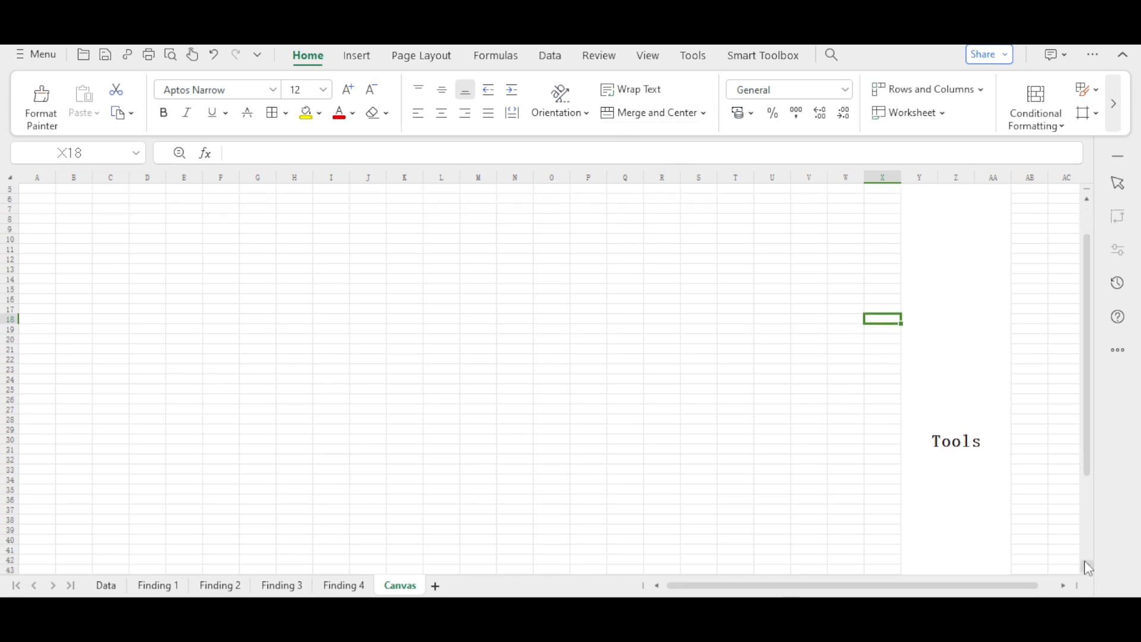
pyautogui.scroll(-5, 1089, 569)
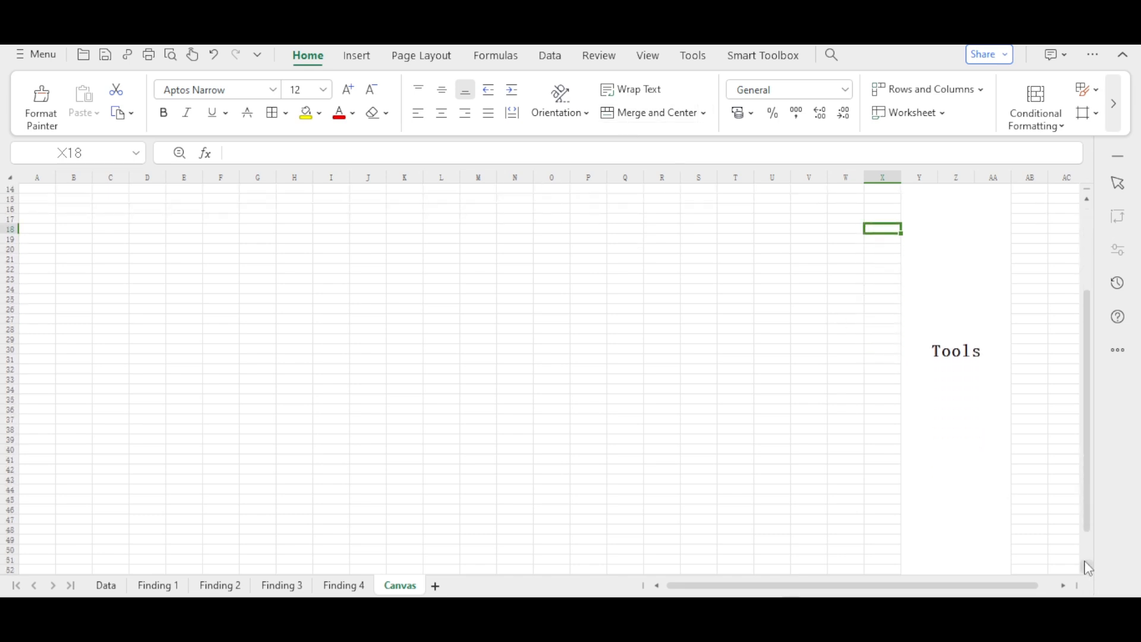
pyautogui.scroll(-1, 1089, 569)
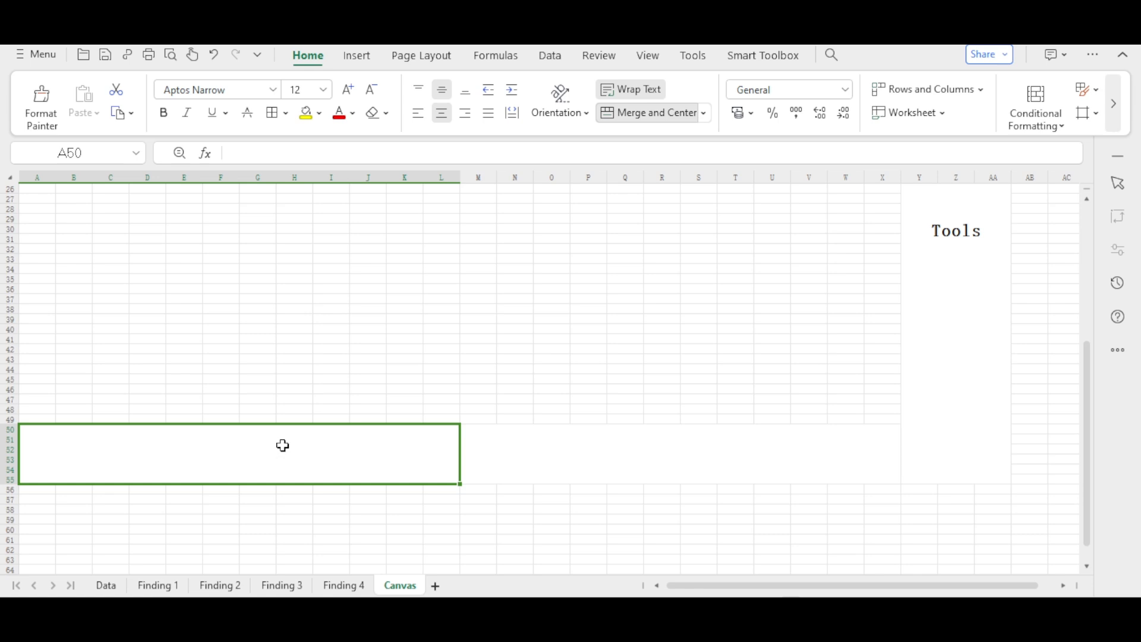
# Label the merged blocks in rows 50 to 55 STAT 1 and STAT 2 in large bold text
pyautogui.click(528, 468)
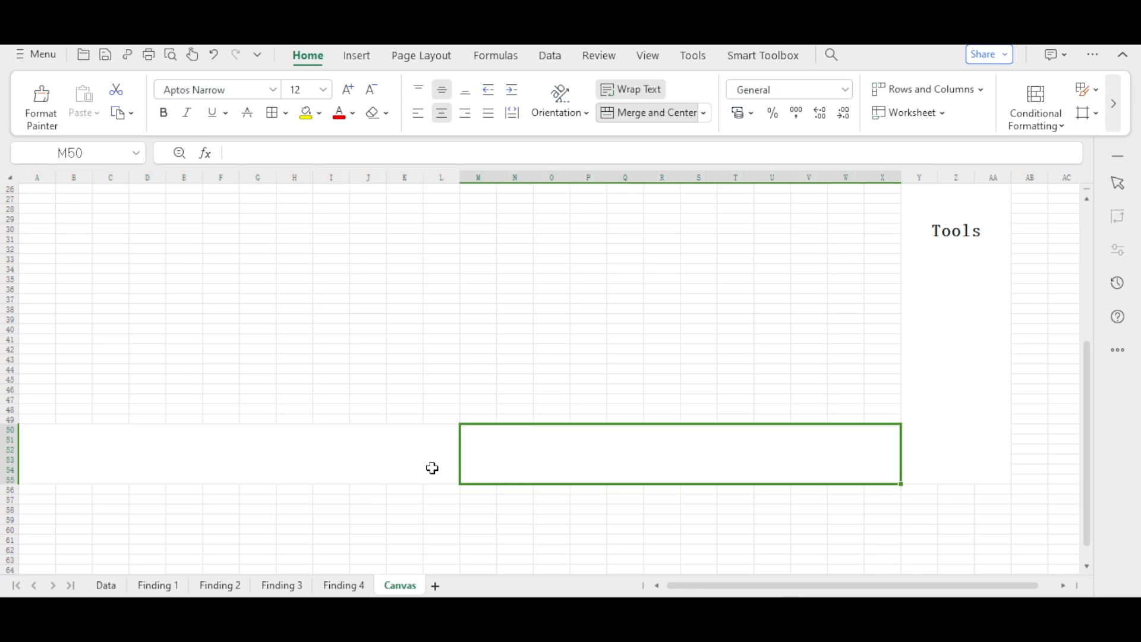
pyautogui.click(396, 454)
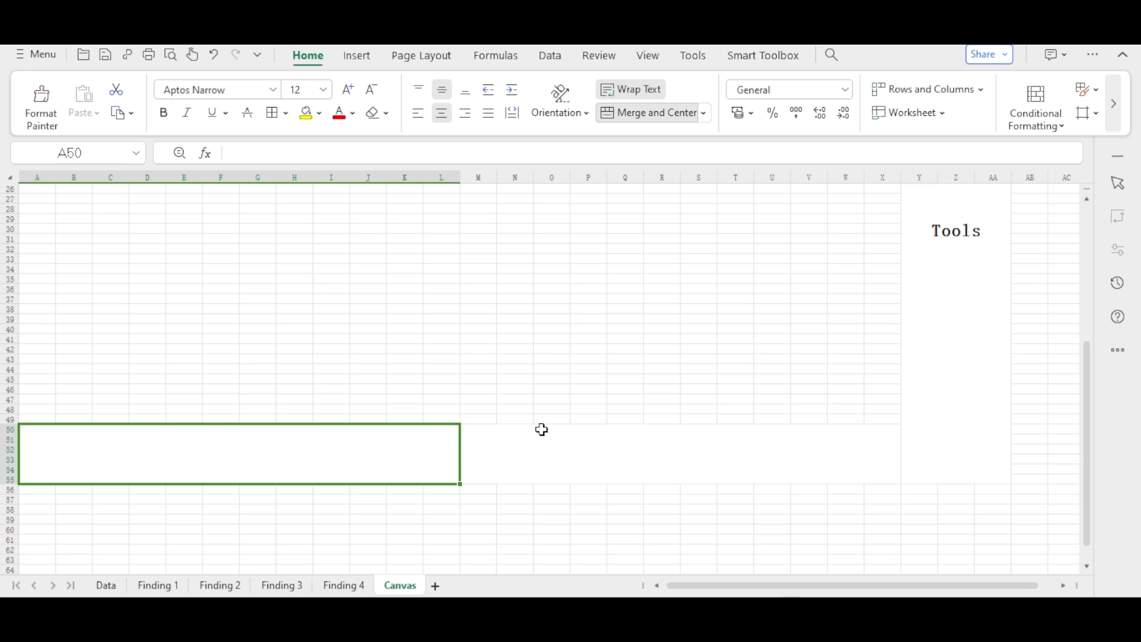
pyautogui.click(565, 442)
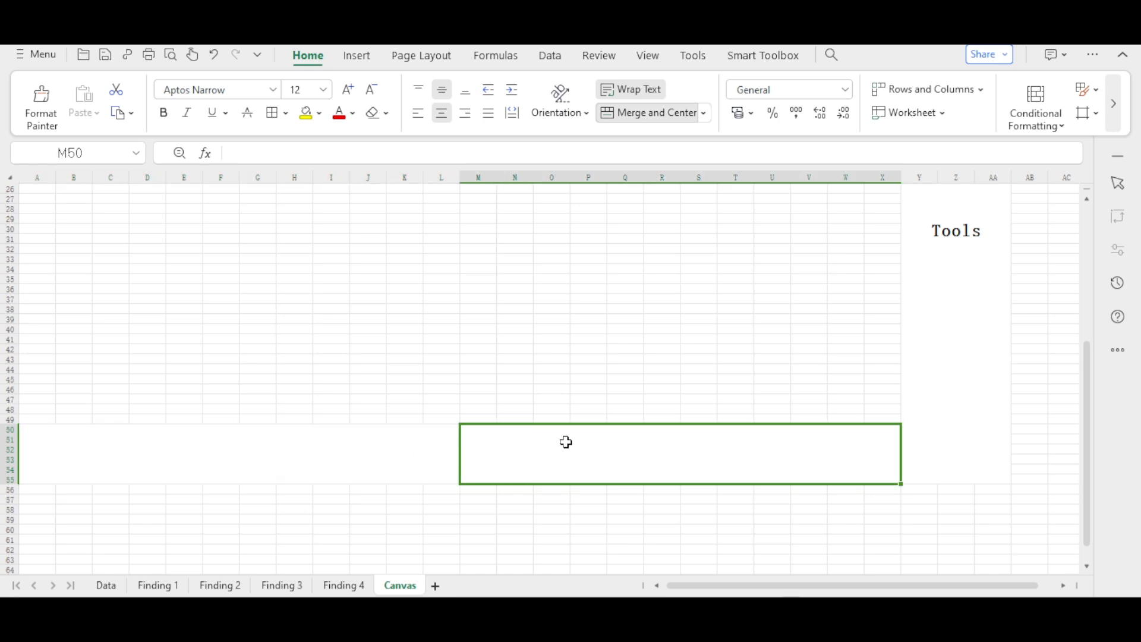
pyautogui.click(415, 438)
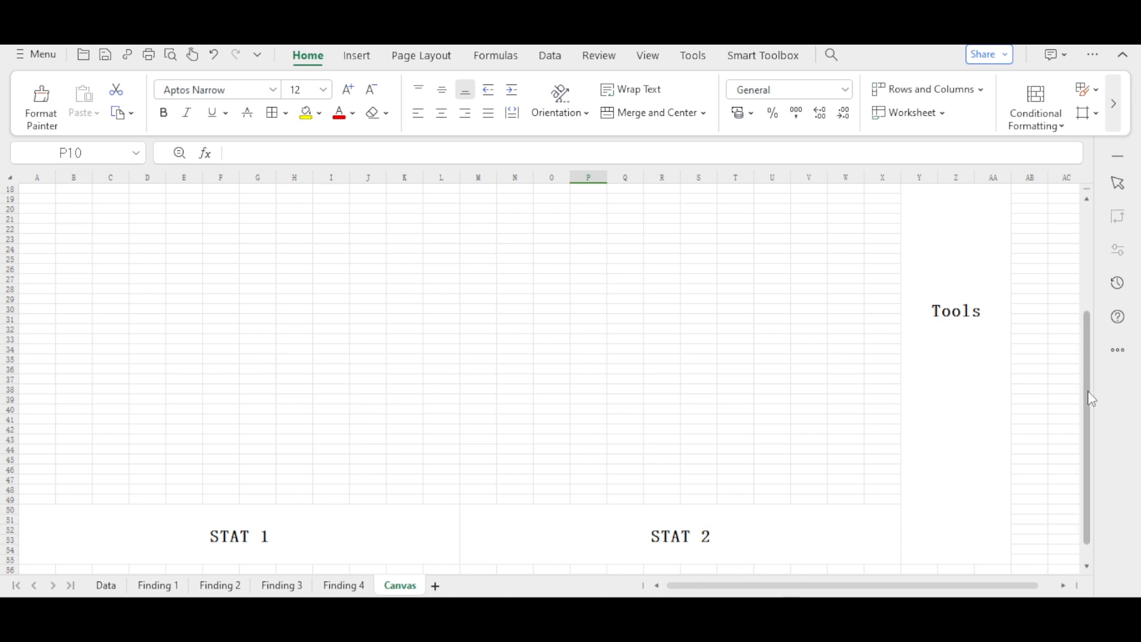
# Merge and center cells A5:L27 with wrapped, middle-aligned text, and label the block FIRST GRAPH in large bold text
pyautogui.moveTo(1092, 389); pyautogui.dragTo(1075, 234)
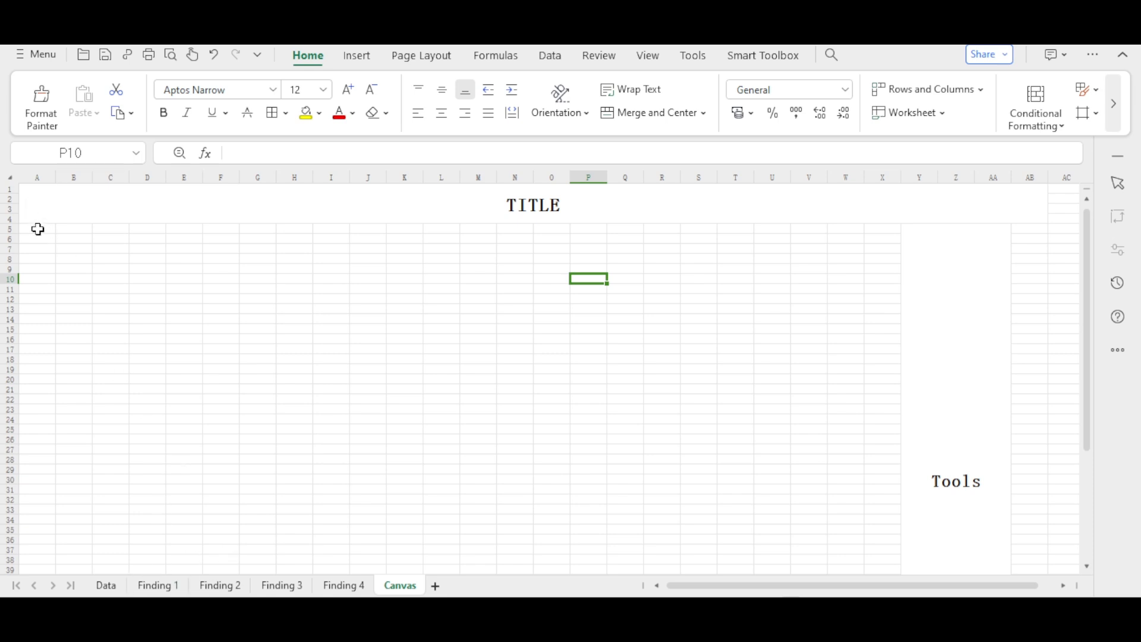
pyautogui.moveTo(37, 230); pyautogui.dragTo(455, 449)
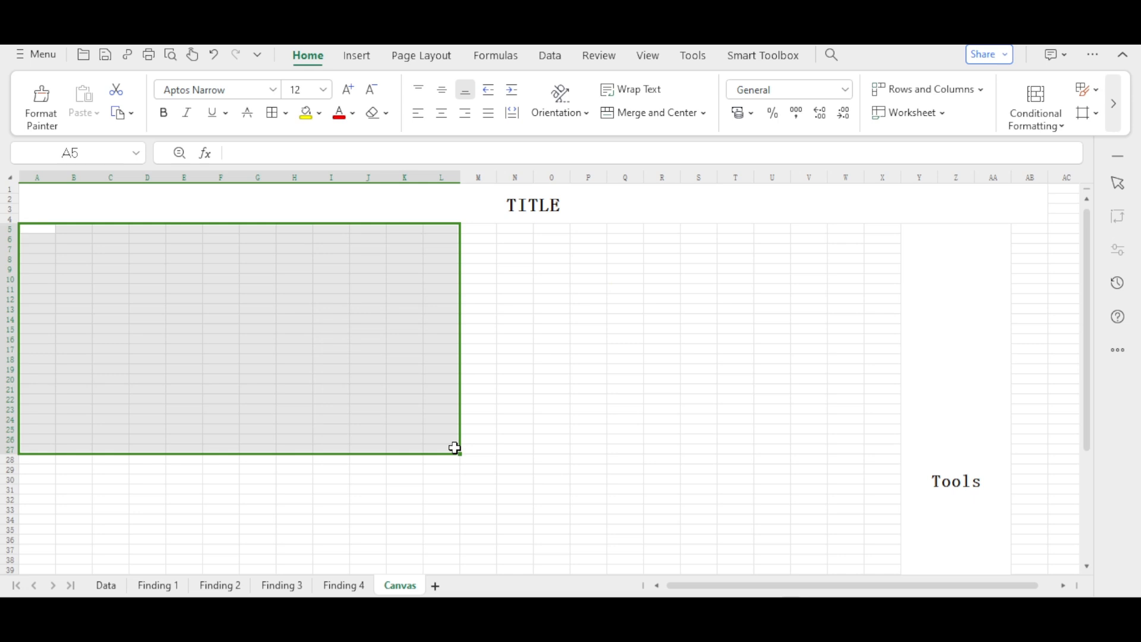
pyautogui.click(661, 117)
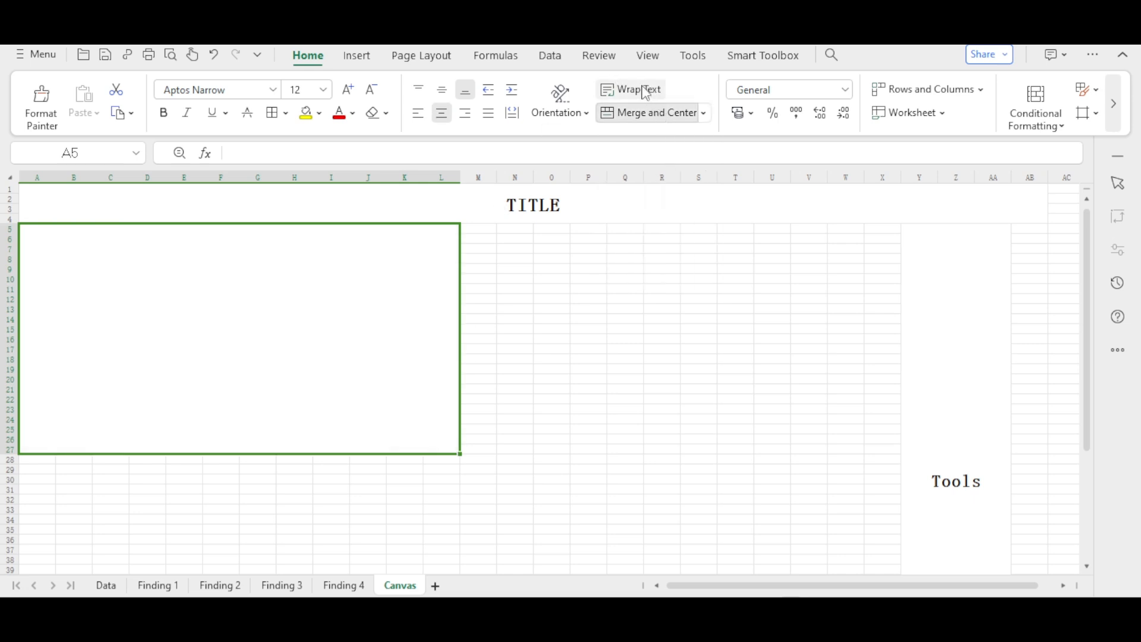
pyautogui.click(645, 94)
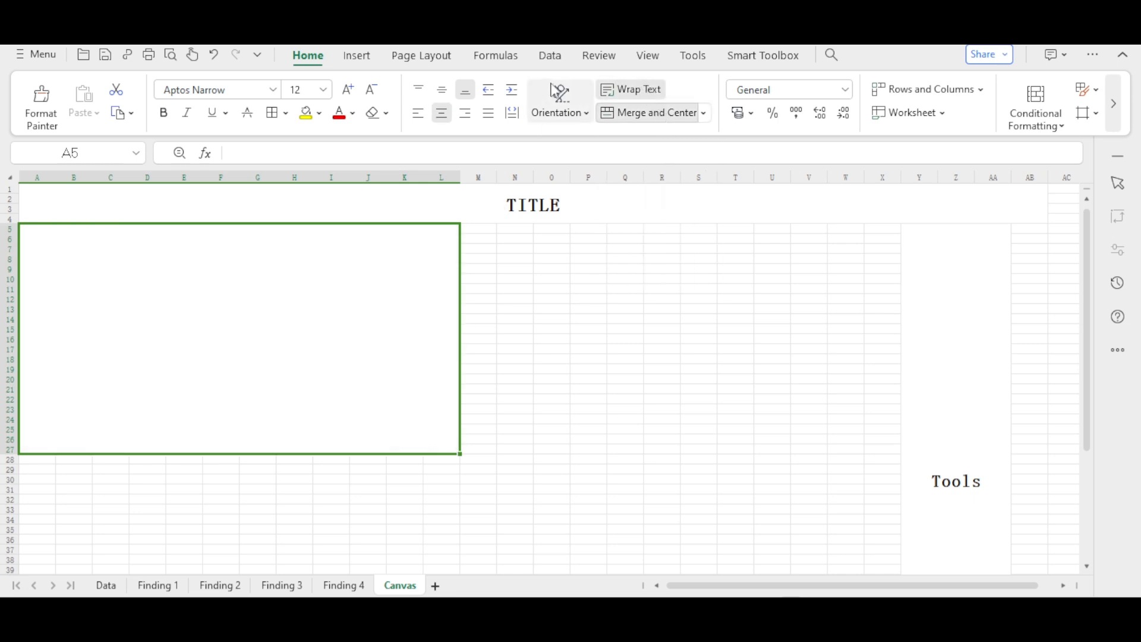
pyautogui.click(448, 95)
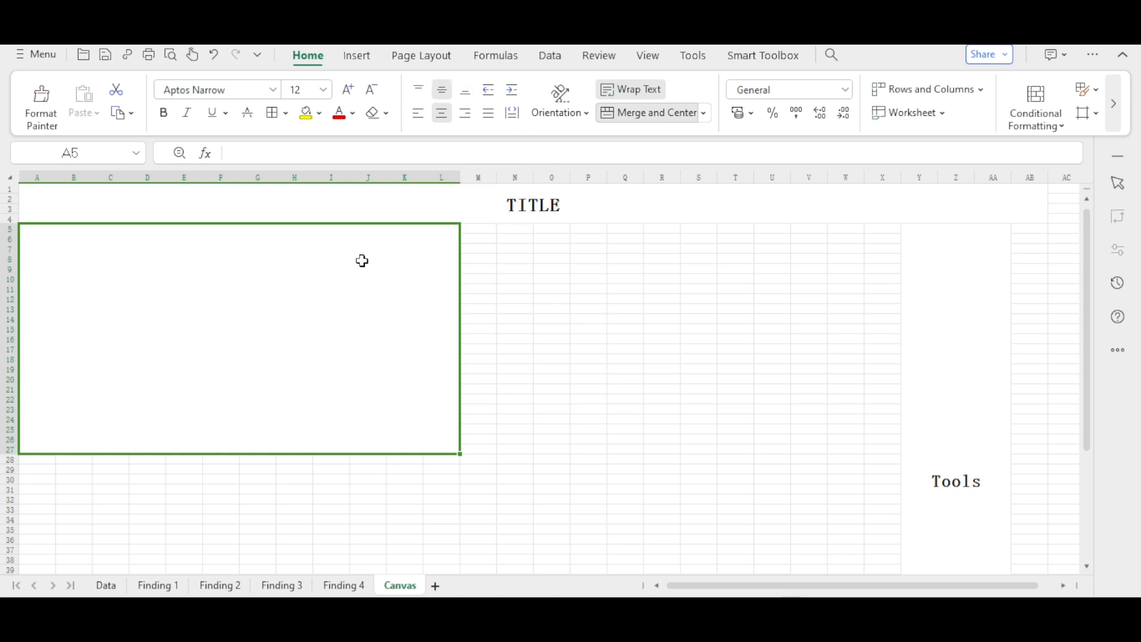
pyautogui.doubleClick(290, 333)
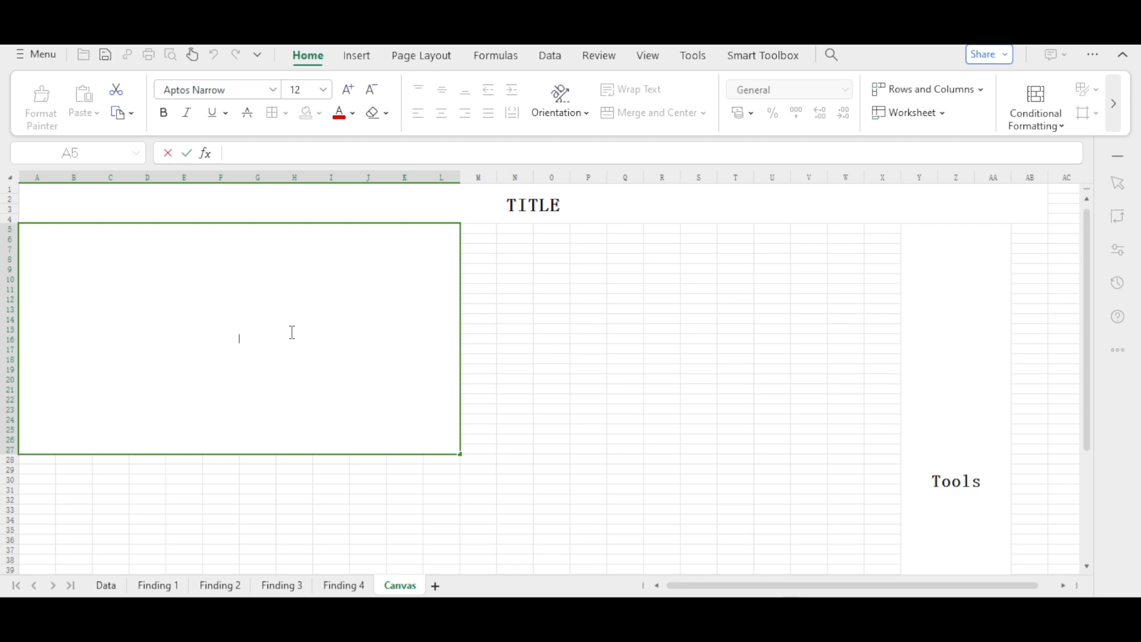
pyautogui.click(514, 327)
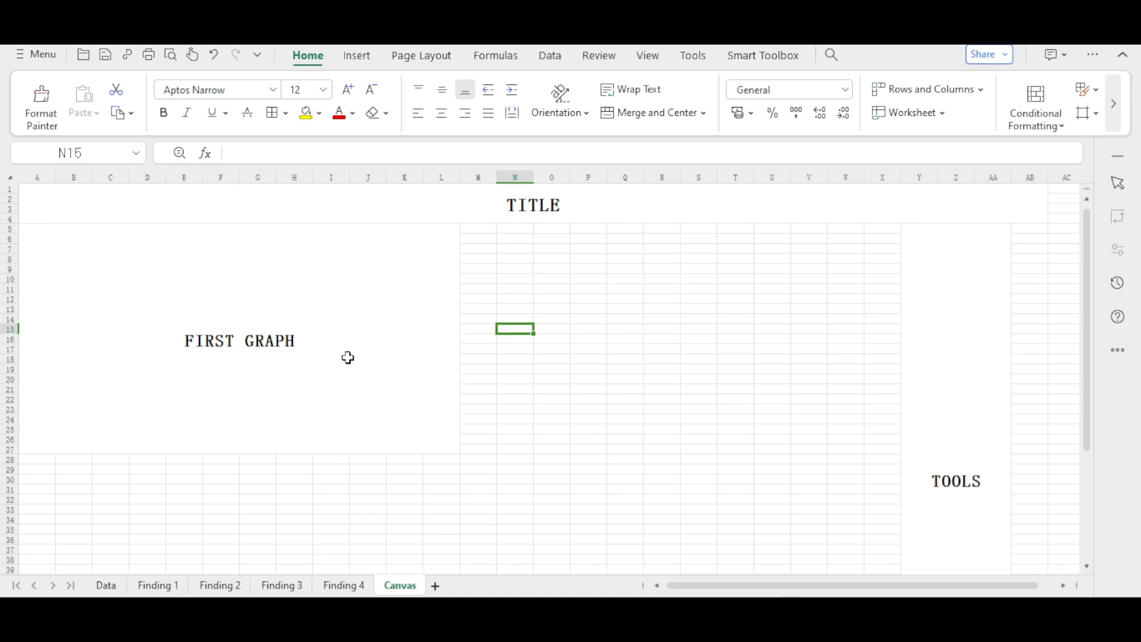
# Merge and center cells M5:X27 with wrapped, middle-aligned text, and label the block SECOND GRAPH in bold at size 26
pyautogui.doubleClick(477, 230)
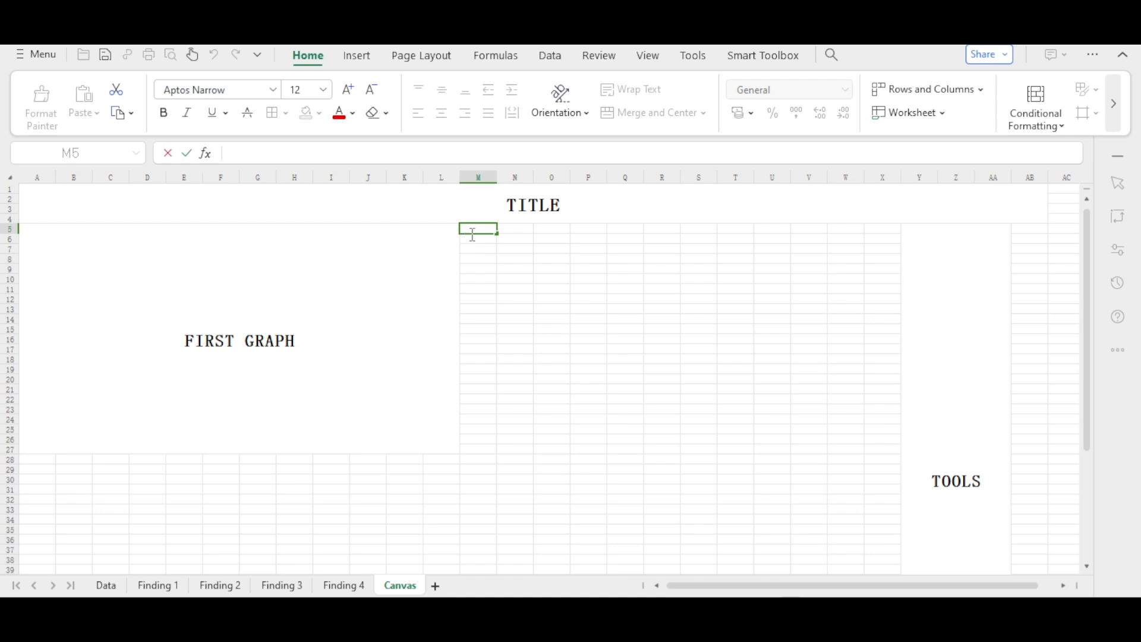
pyautogui.click(518, 343)
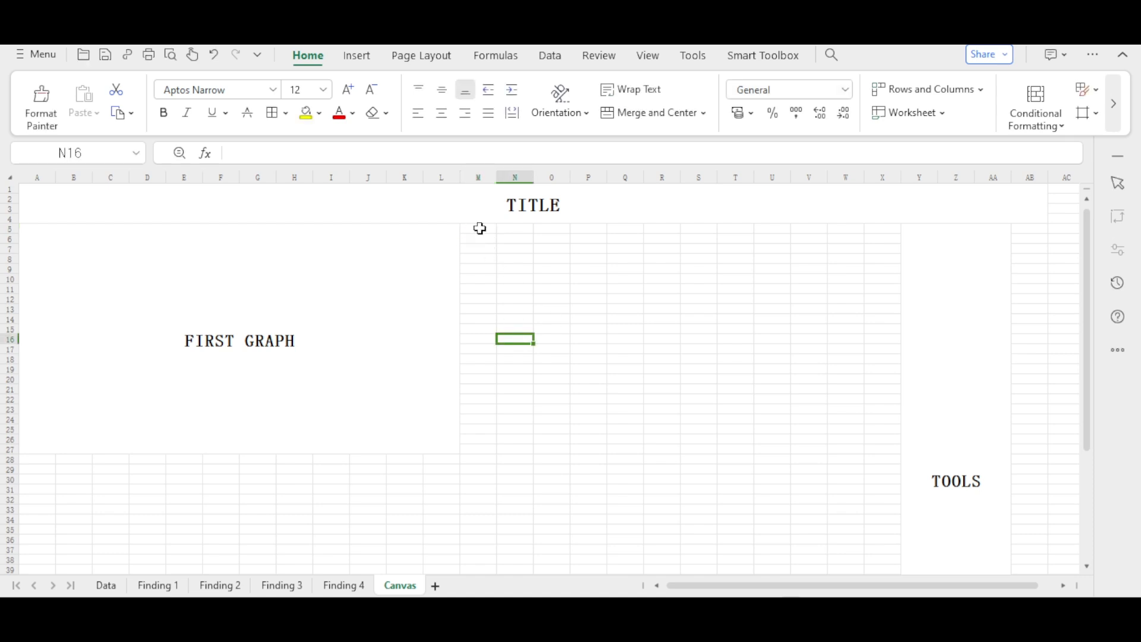
pyautogui.moveTo(480, 230); pyautogui.dragTo(882, 451)
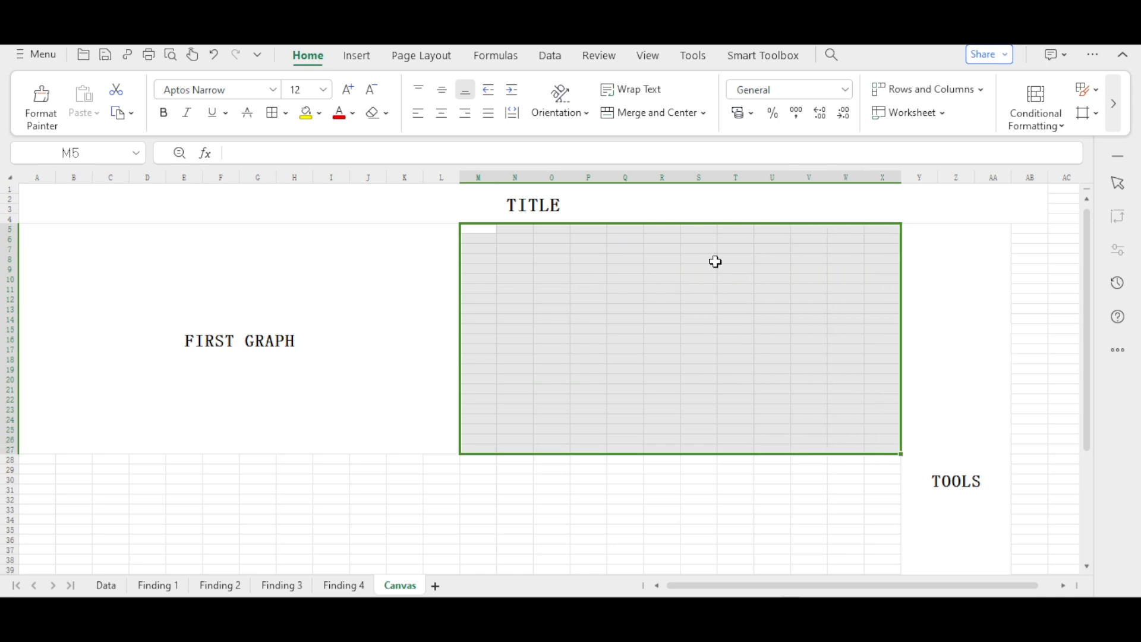
pyautogui.click(645, 121)
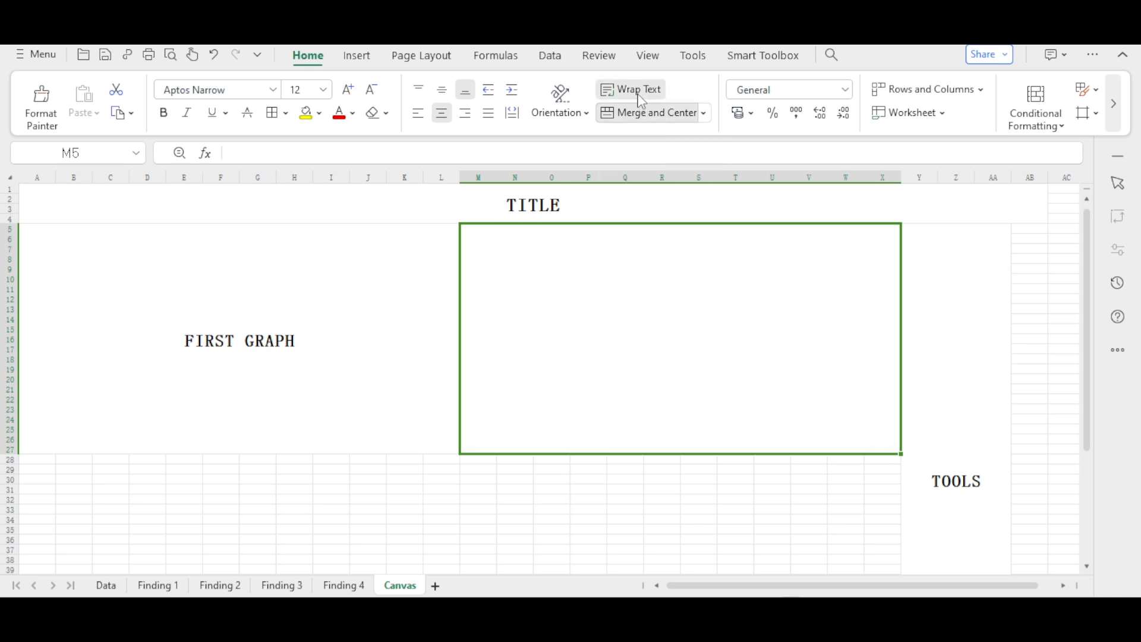
pyautogui.click(445, 94)
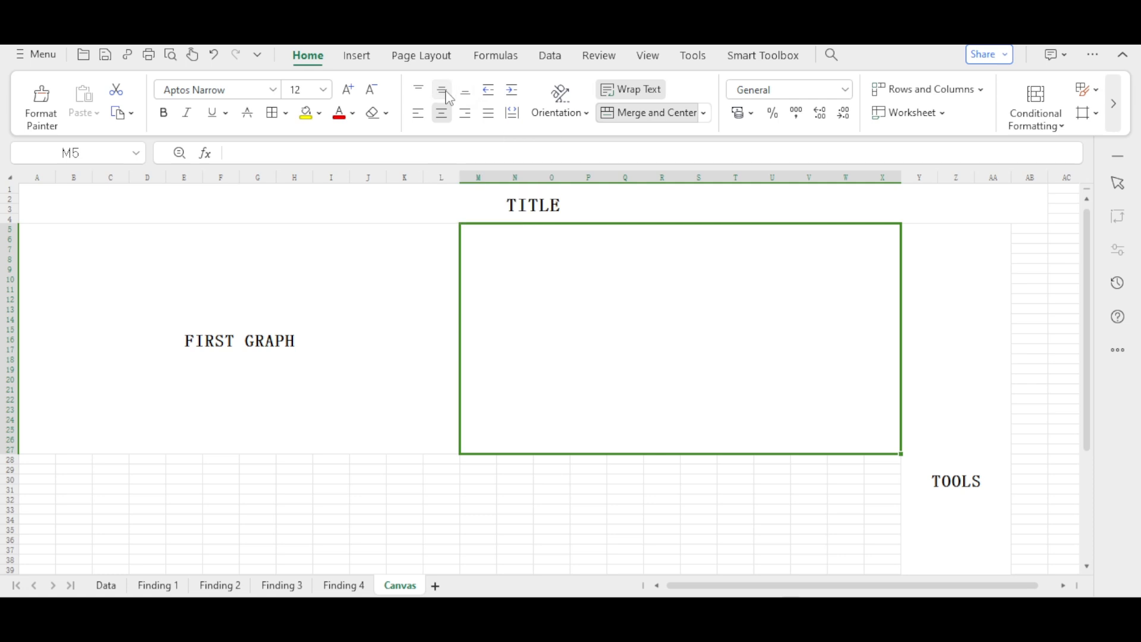
pyautogui.doubleClick(639, 334)
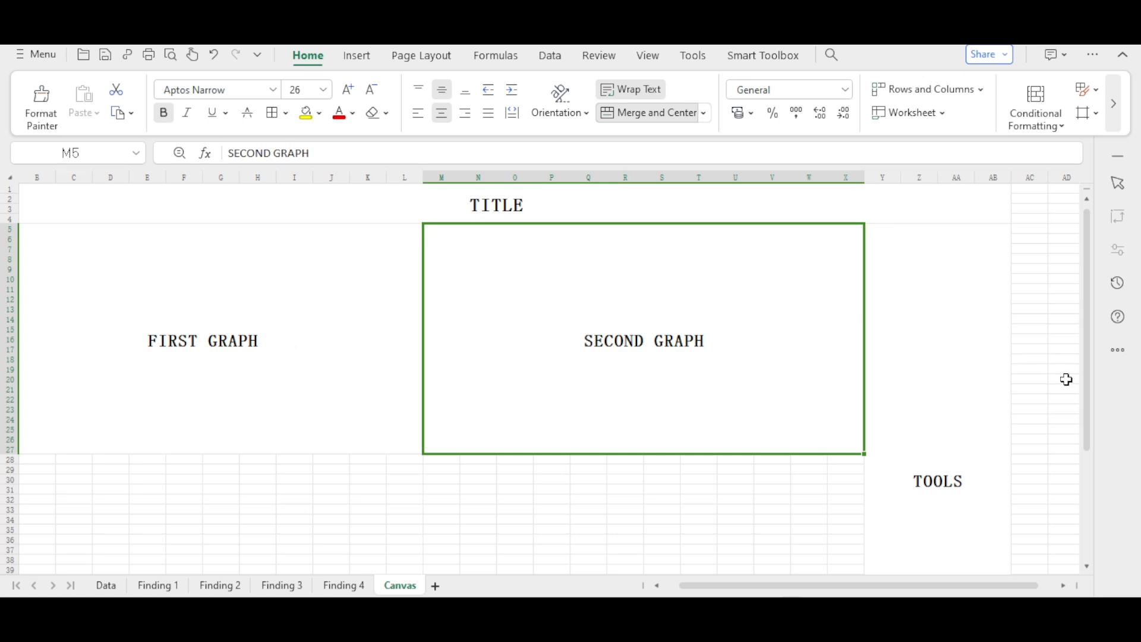
pyautogui.moveTo(1090, 382); pyautogui.dragTo(1087, 468)
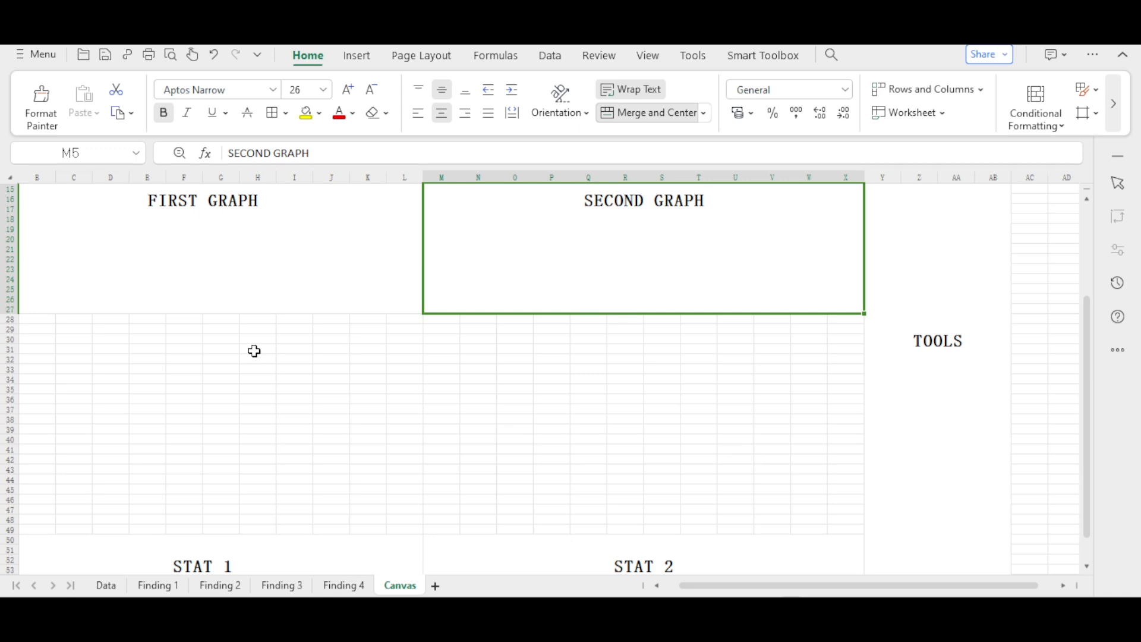
pyautogui.doubleClick(31, 318)
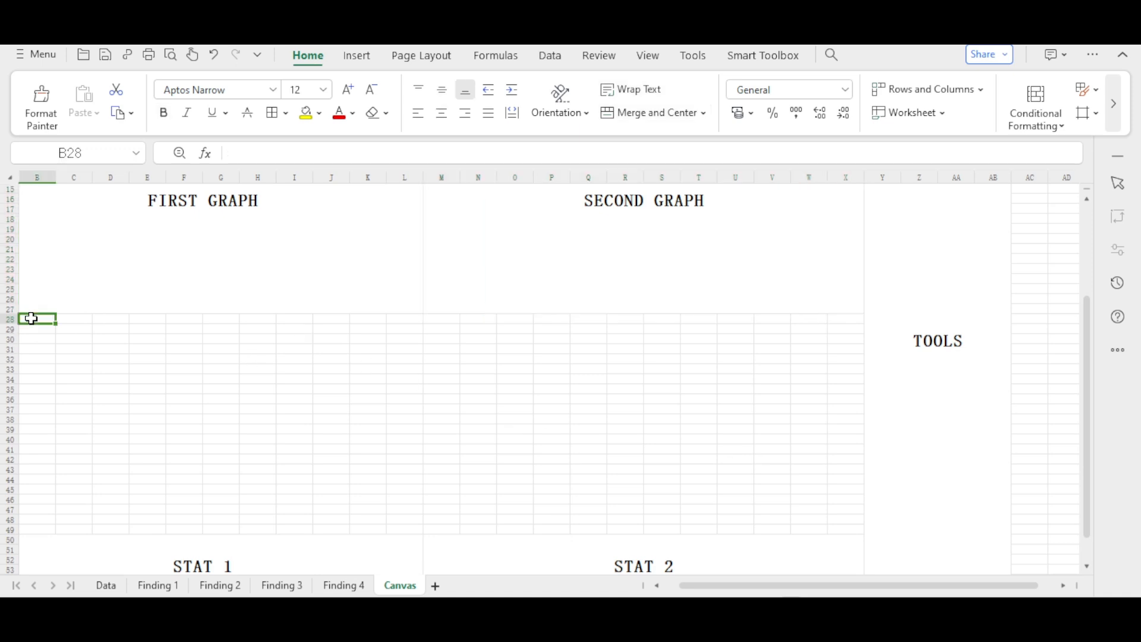
pyautogui.click(95, 358)
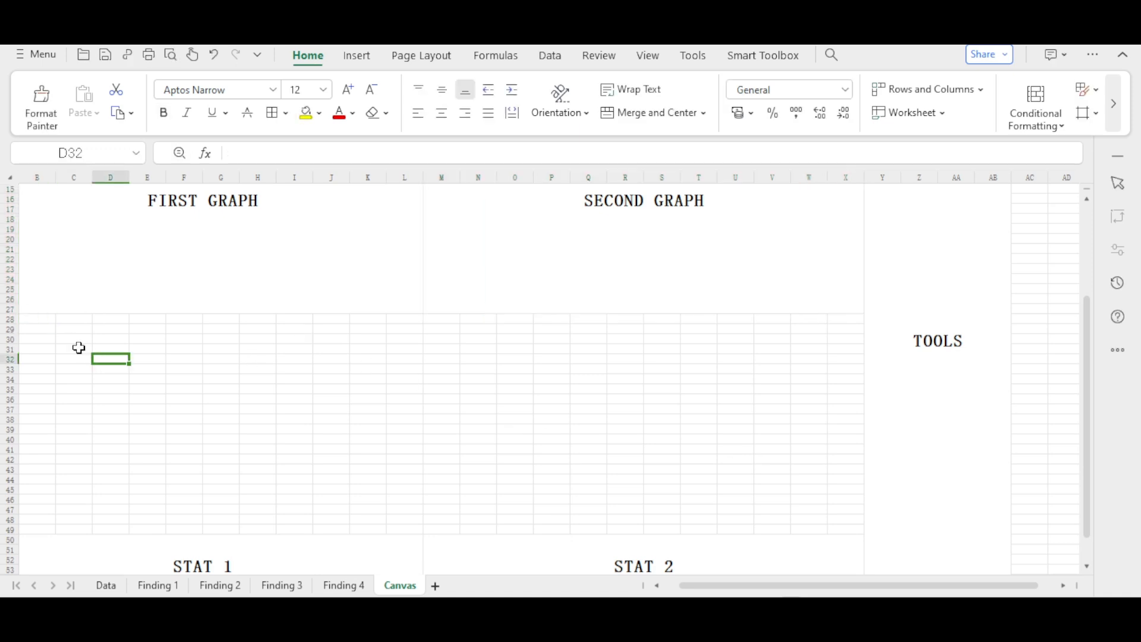
pyautogui.doubleClick(46, 323)
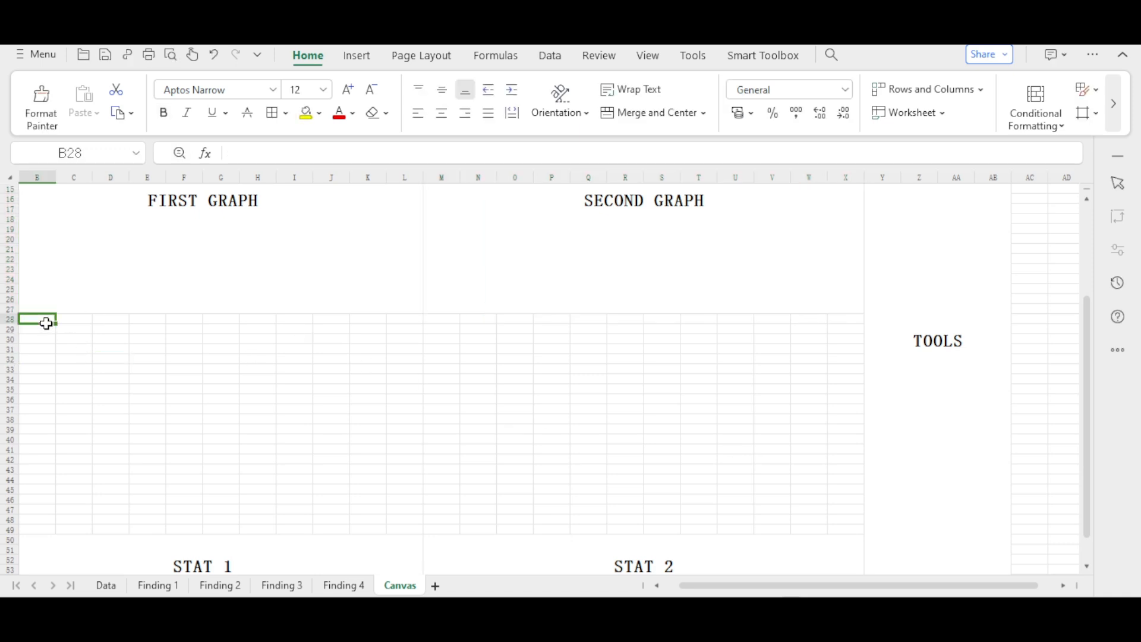
pyautogui.click(105, 379)
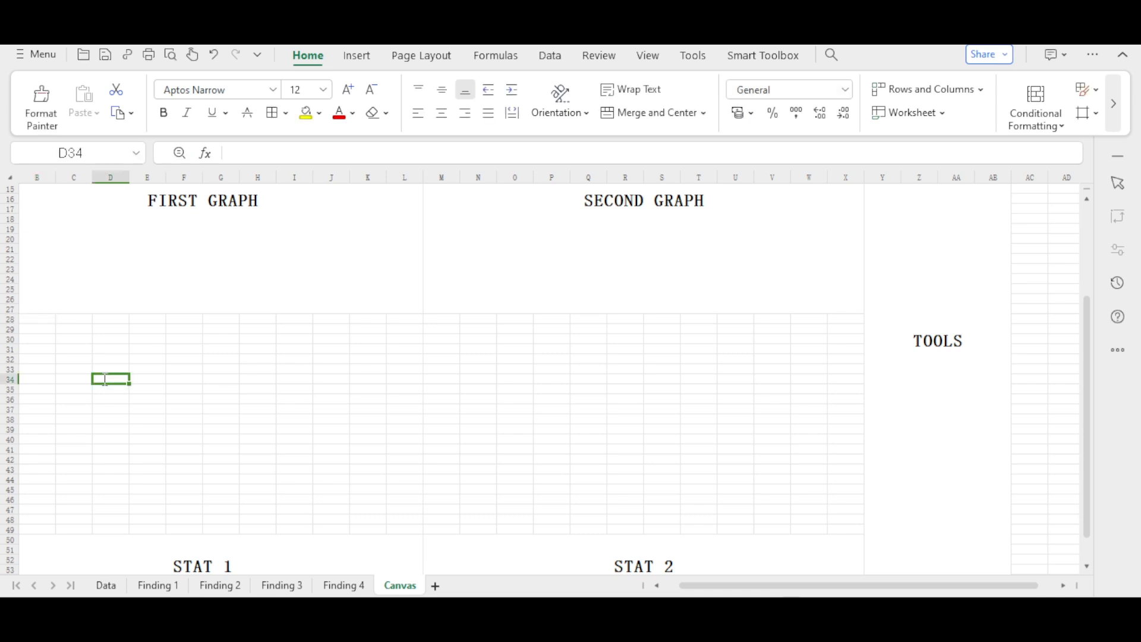
pyautogui.doubleClick(43, 318)
pyautogui.click(64, 346)
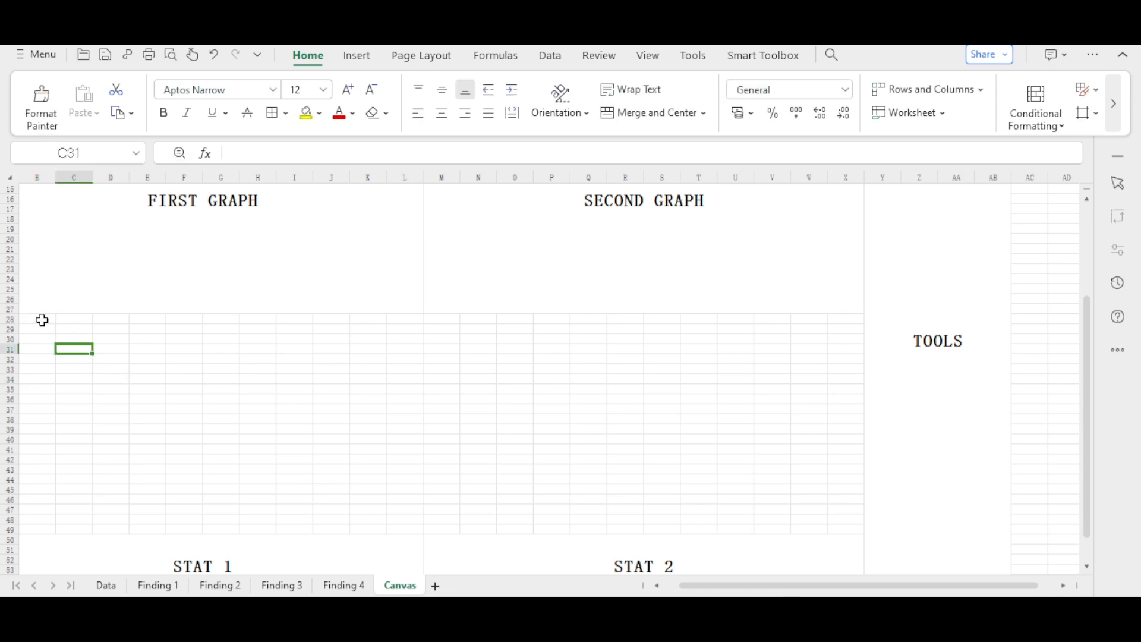
# Merge and center cells B28:L49 with wrapped, middle-aligned text, and label the block THIRD GRAPH in large bold text
pyautogui.click(42, 321)
pyautogui.moveTo(42, 321); pyautogui.dragTo(414, 531)
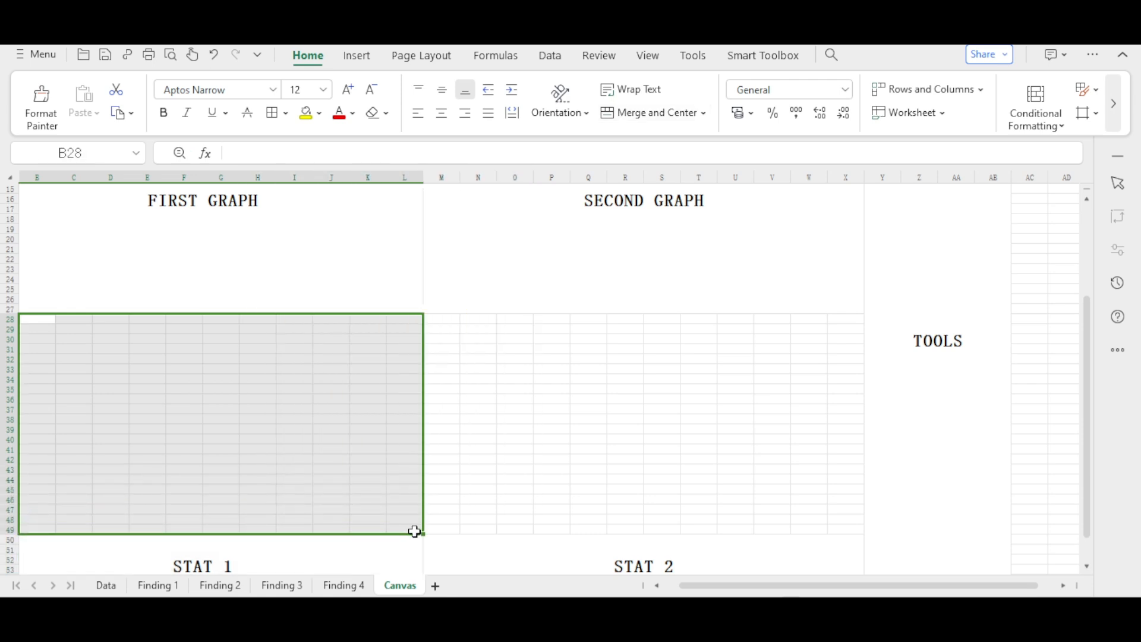
pyautogui.click(630, 112)
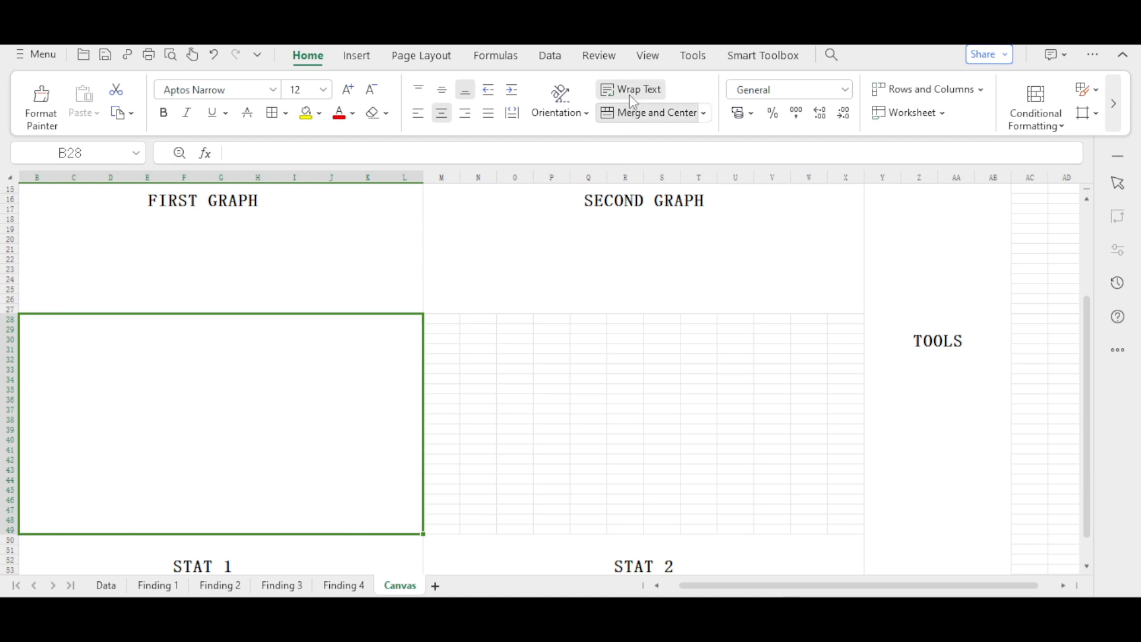
pyautogui.click(449, 93)
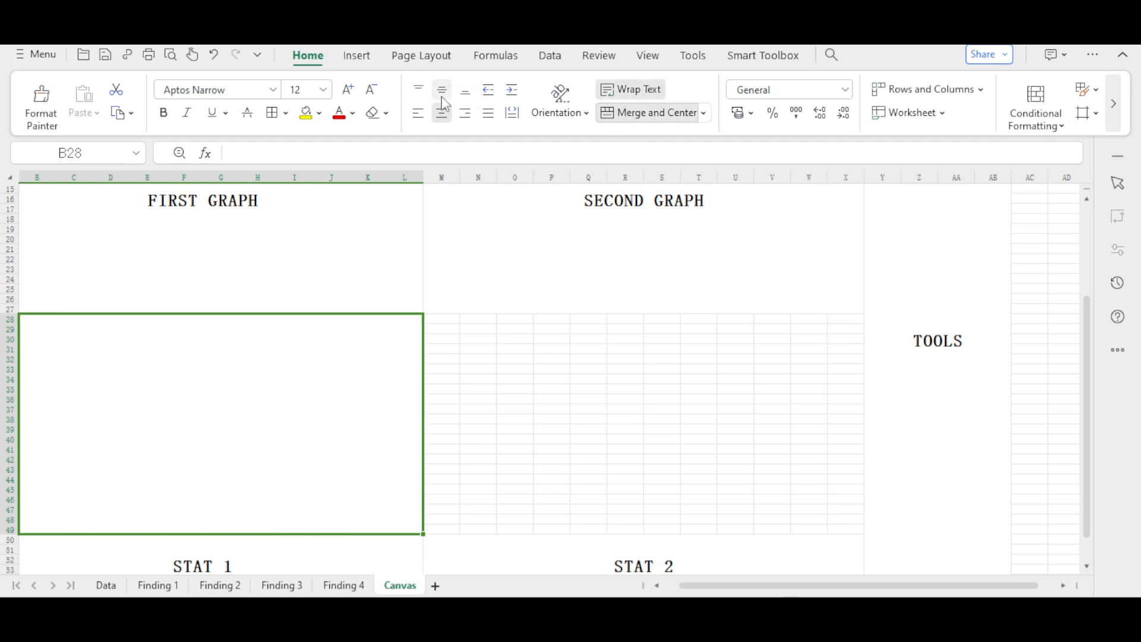
pyautogui.doubleClick(250, 412)
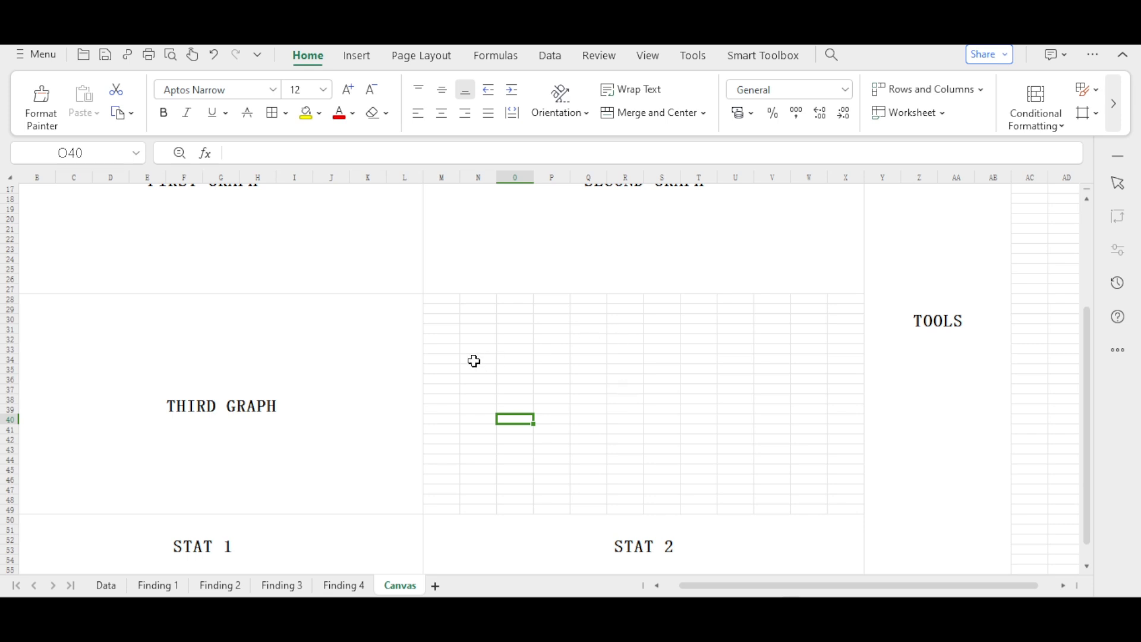
# Merge and center cells M28:X49 beside the third graph block, with wrapped text aligned vertically to the middle
pyautogui.click(450, 300)
pyautogui.moveTo(450, 300); pyautogui.dragTo(847, 505)
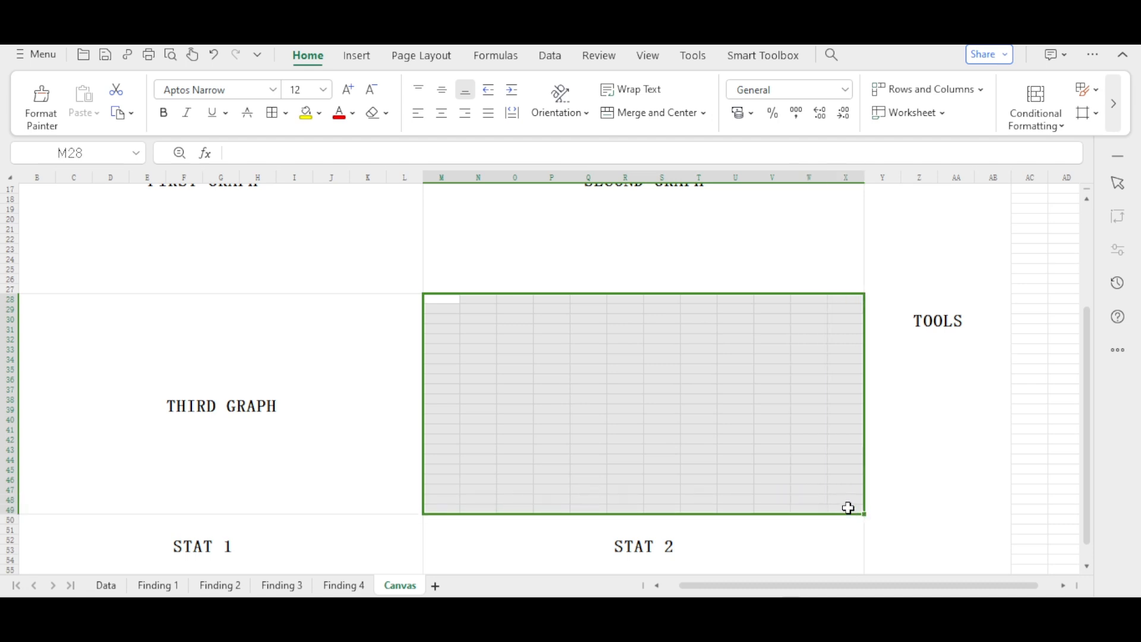
pyautogui.click(652, 113)
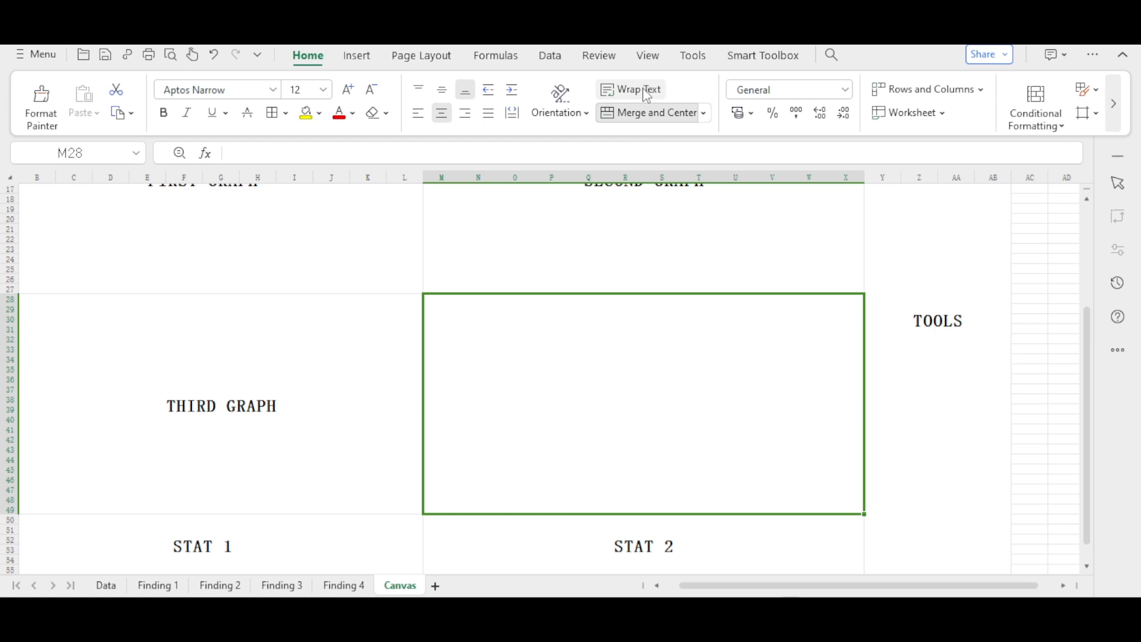
pyautogui.click(647, 95)
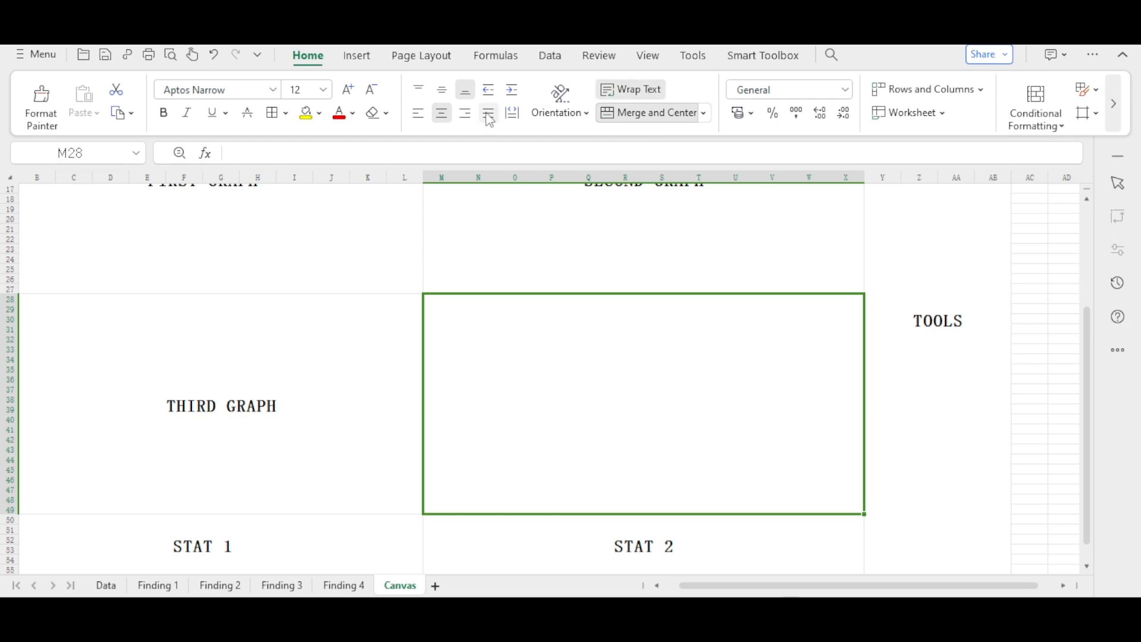
pyautogui.click(448, 97)
# Enter FOURTH GRAPH in the merged block above STAT 2 and format the text as bold with font size 26
pyautogui.doubleClick(634, 385)
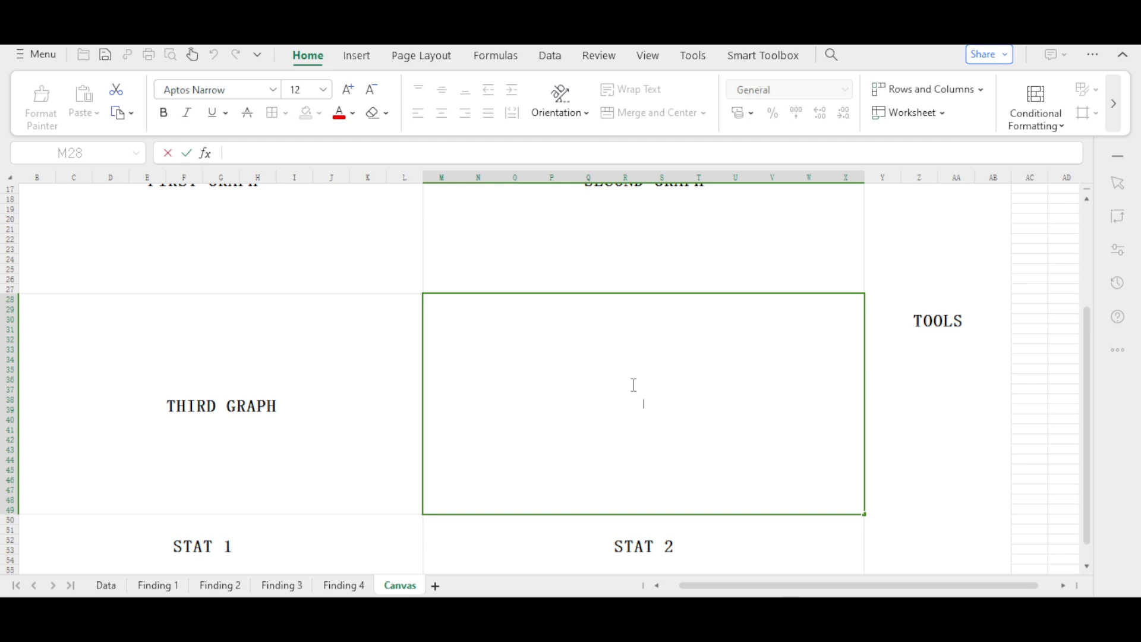
pyautogui.write('FOURTH GRAPH')
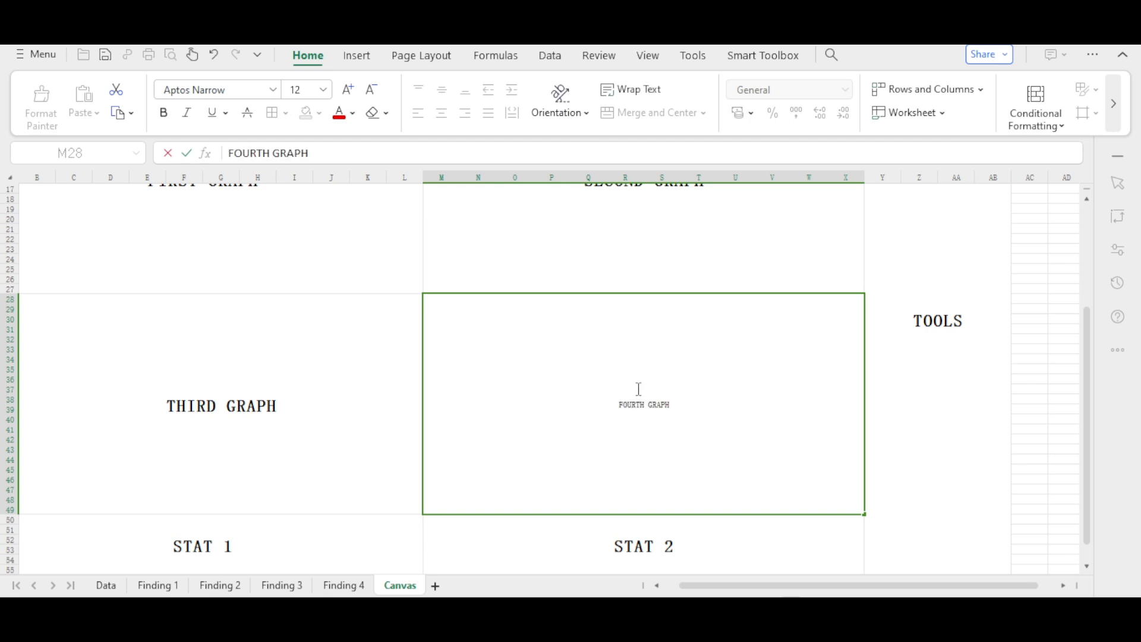
pyautogui.moveTo(615, 399); pyautogui.dragTo(675, 426)
pyautogui.click(164, 115)
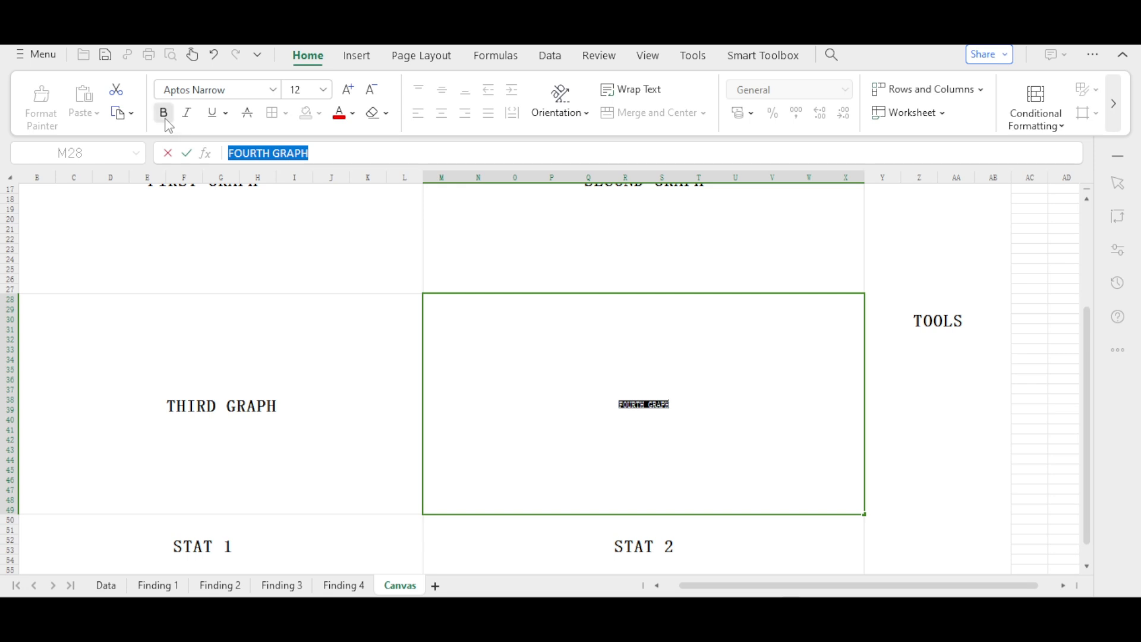
pyautogui.click(324, 91)
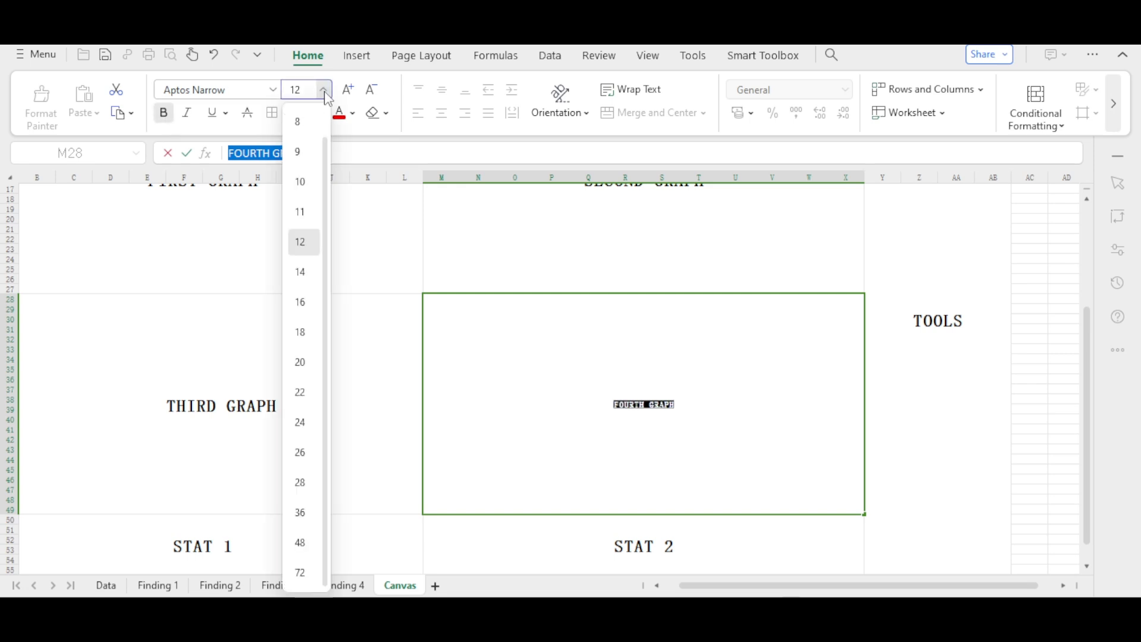
pyautogui.click(307, 454)
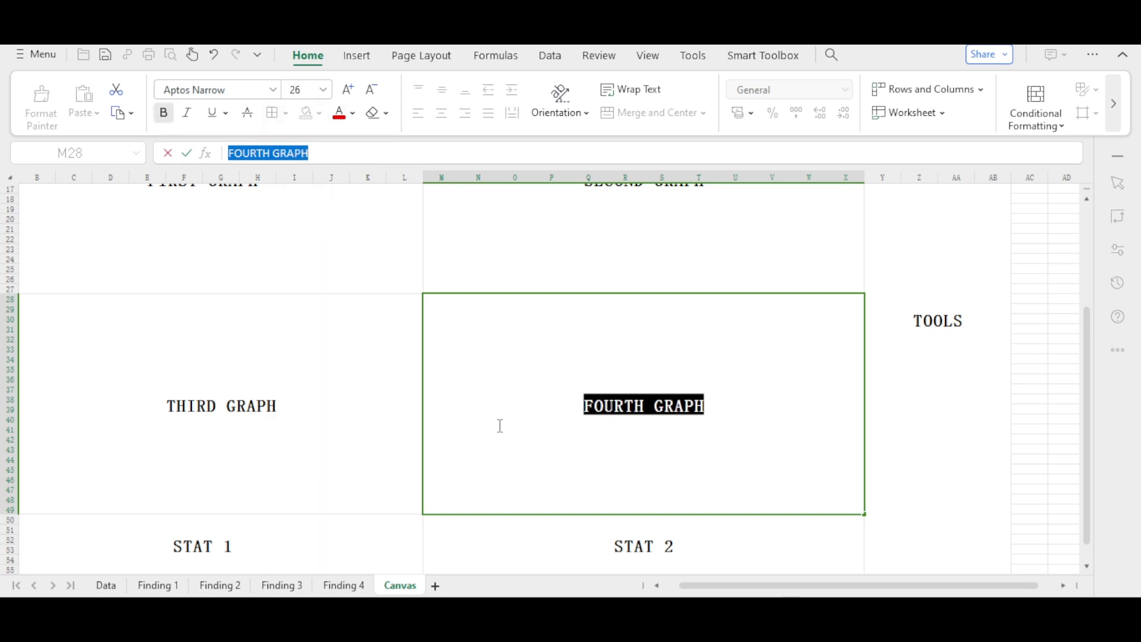
pyautogui.click(744, 554)
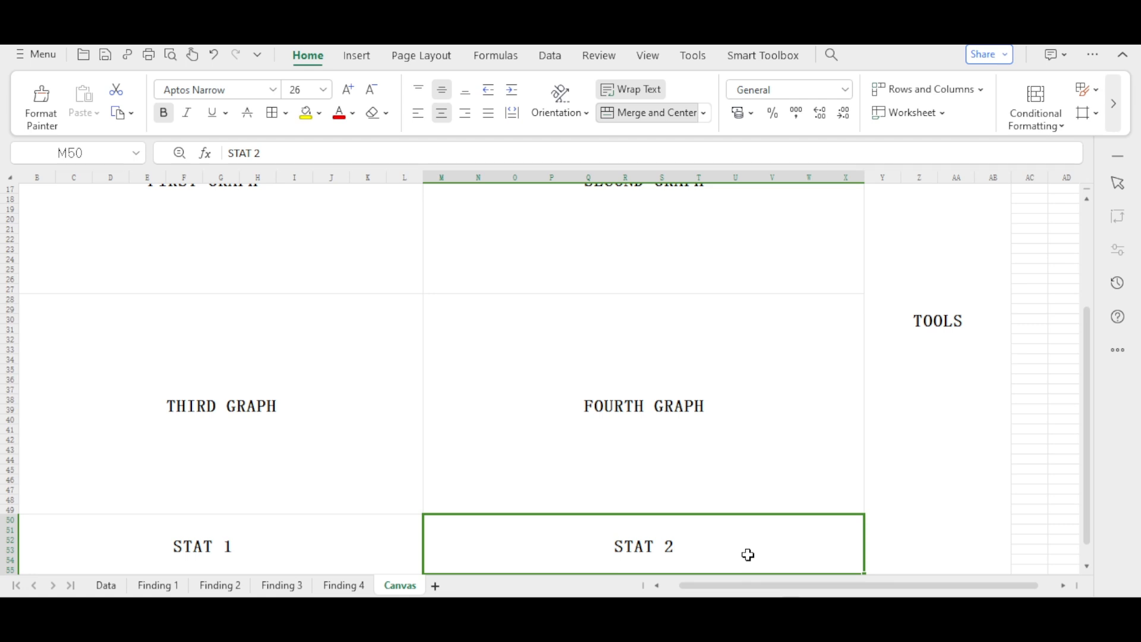
pyautogui.scroll(4, 748, 555)
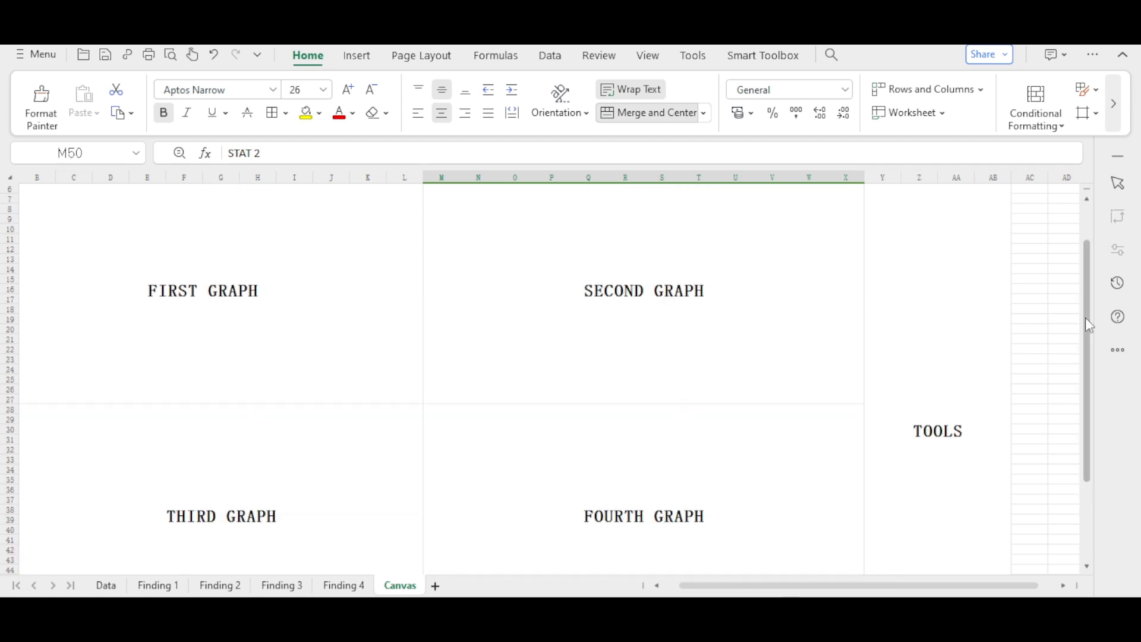